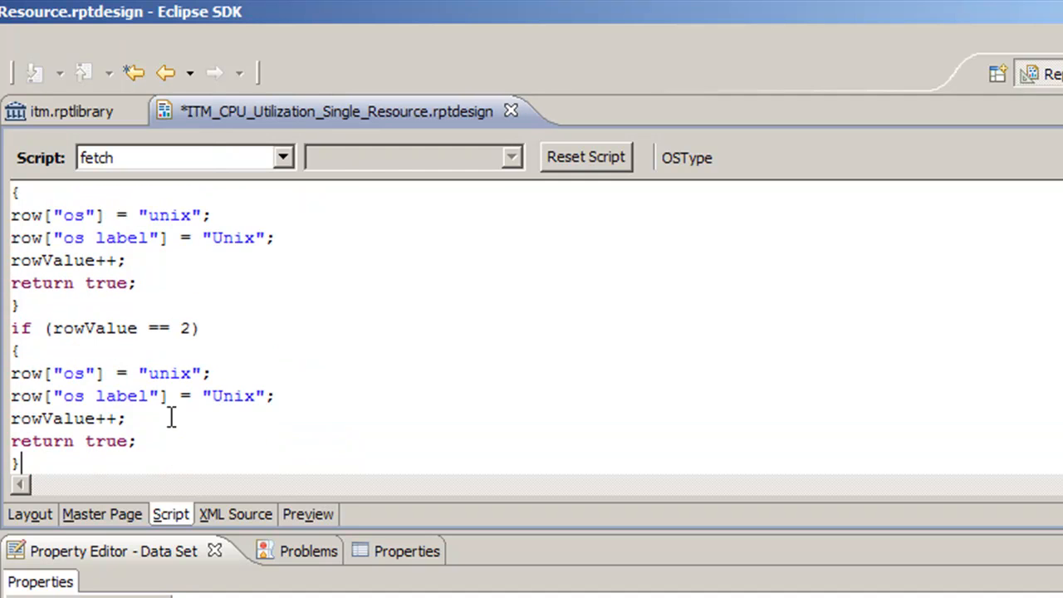
- In the last if block of the fetch script, set rowValue to 3, os to "windows remote" and os label to "Windows Remote", and save the report
left_click(200, 328)
double_click(190, 330)
type("3")
left_click_drag(190, 376, 146, 375)
type("windows remote")
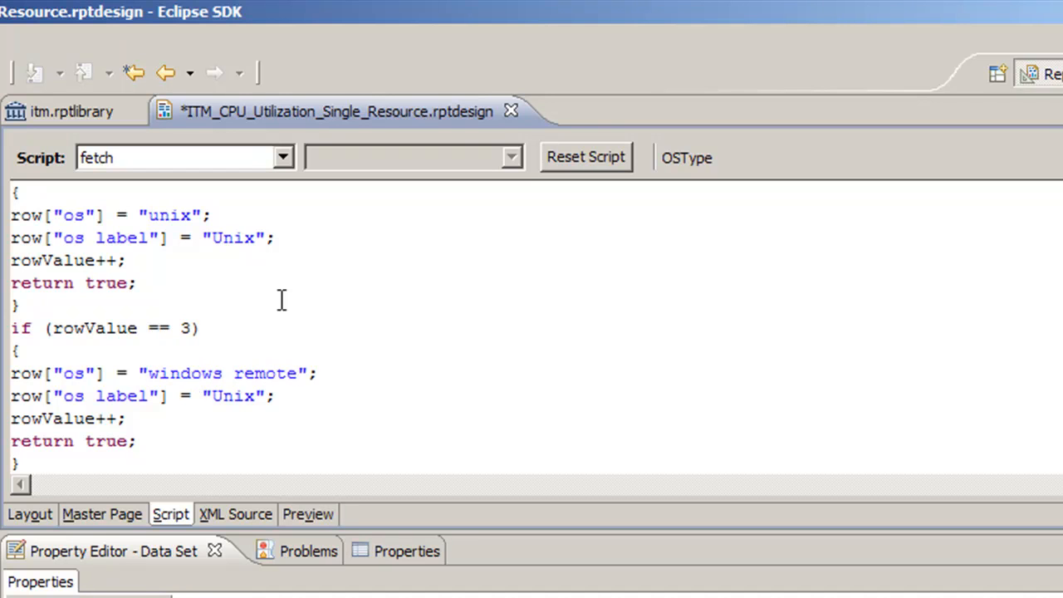
left_click_drag(255, 399, 215, 402)
type("Windows Remote")
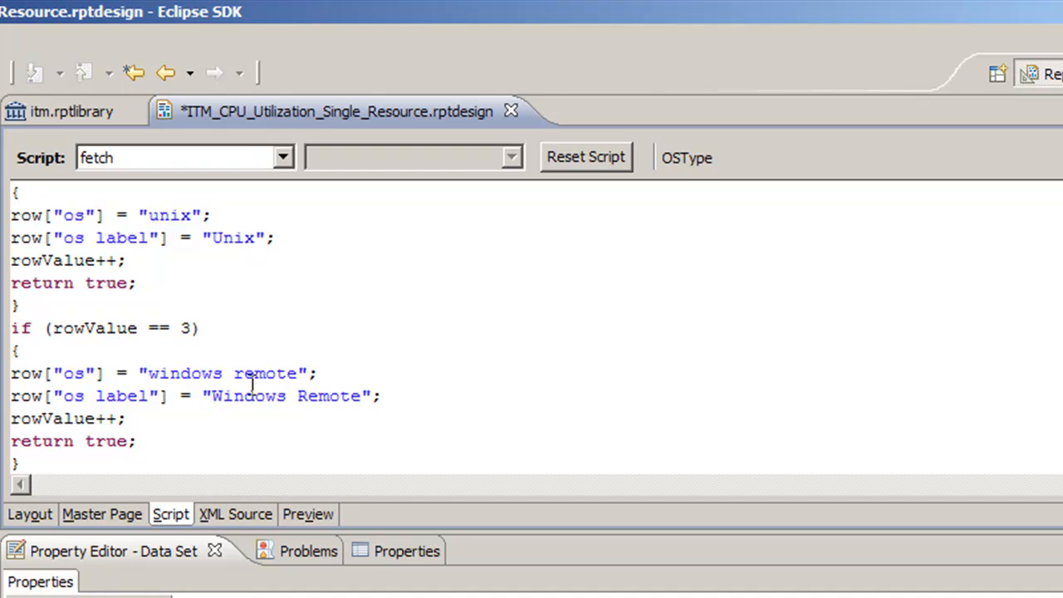
key("End")
key("ctrl+s")
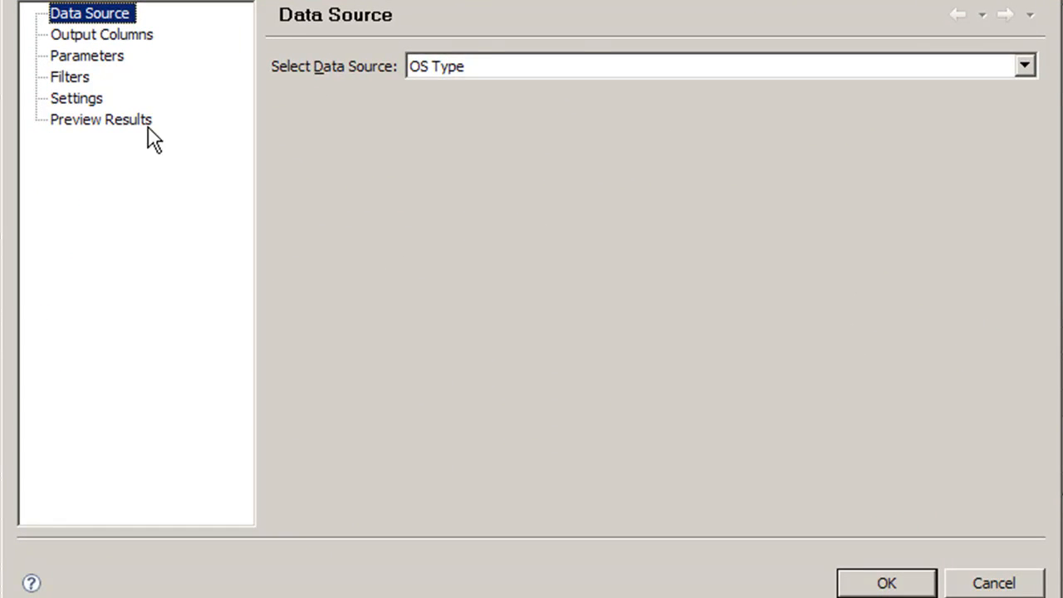
- Preview the results of the OSType data set and accept its settings
left_click(146, 125)
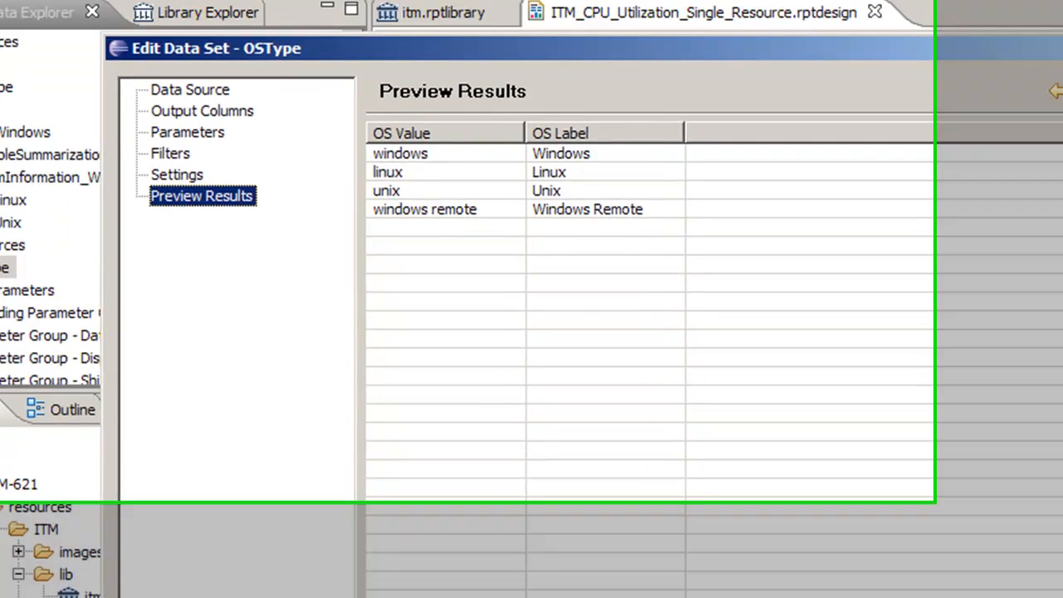
left_click(887, 583)
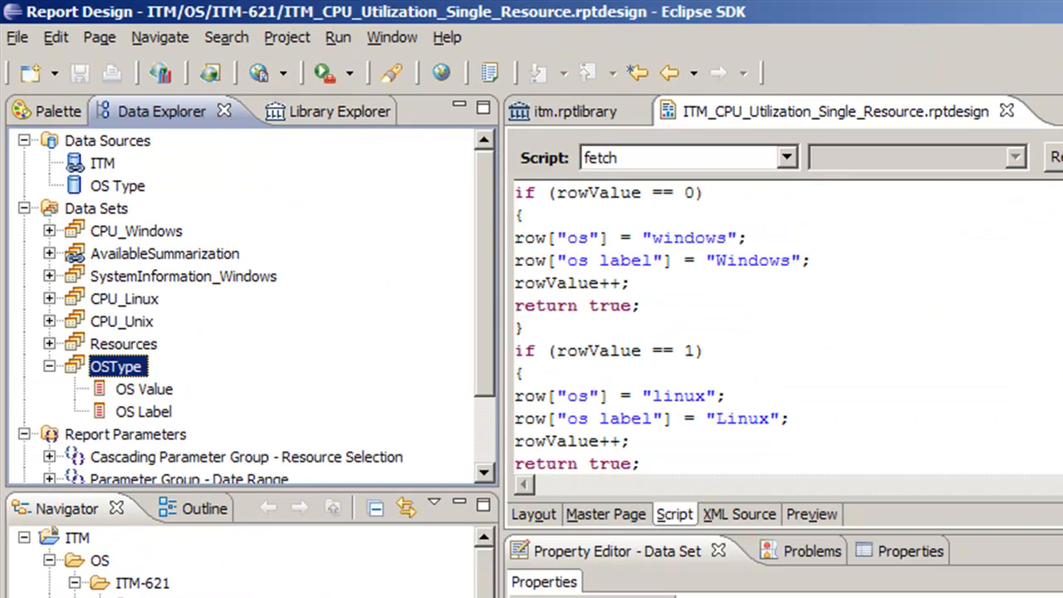
left_click(49, 367)
- Open the OSType parameter in the Resource Selection cascading parameter group for editing
scroll(487, 391, "down", 2)
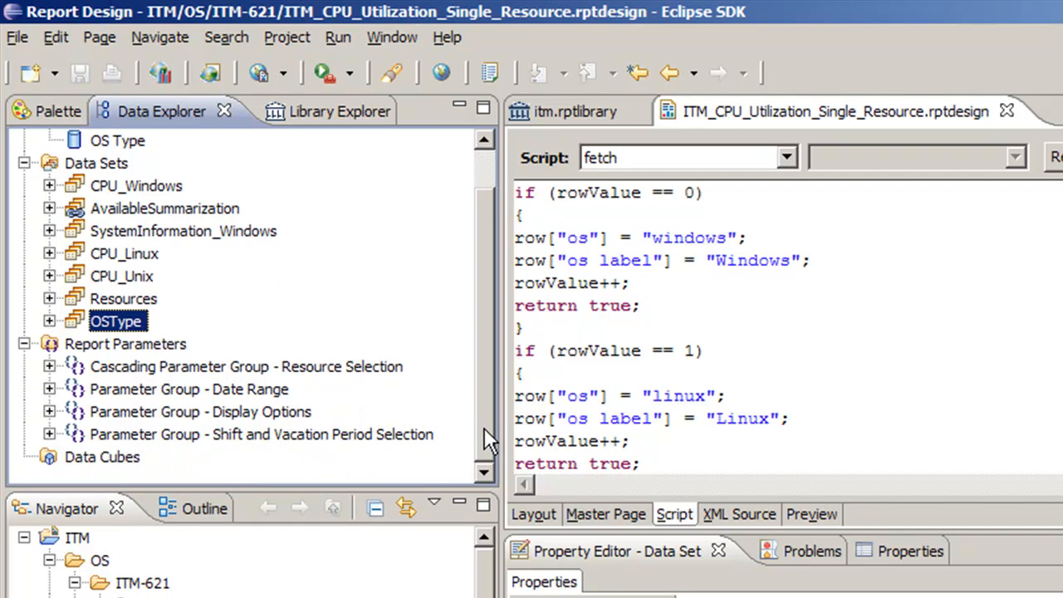
left_click(49, 368)
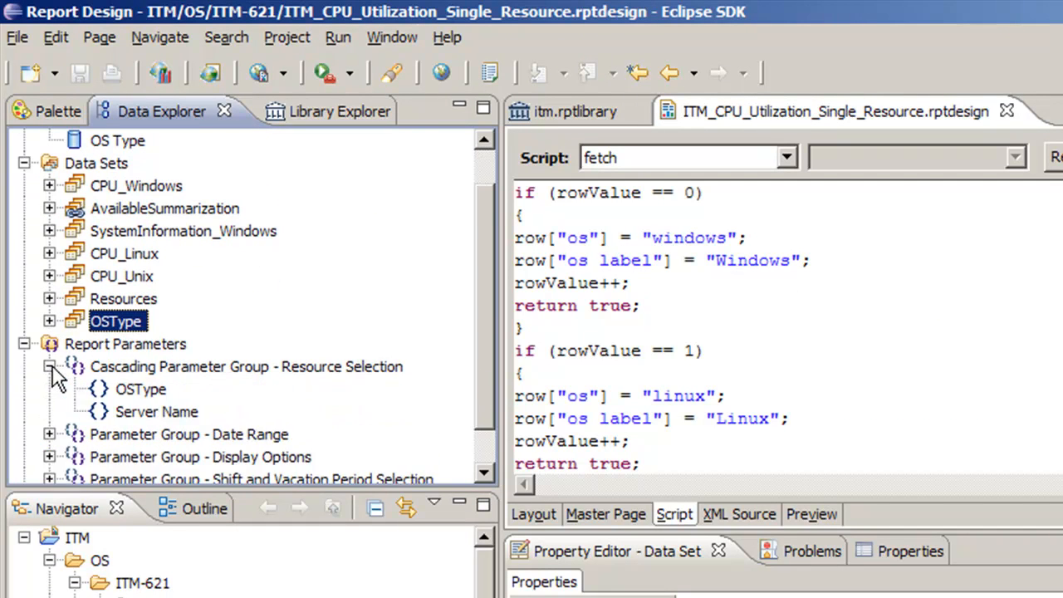
left_click(147, 390)
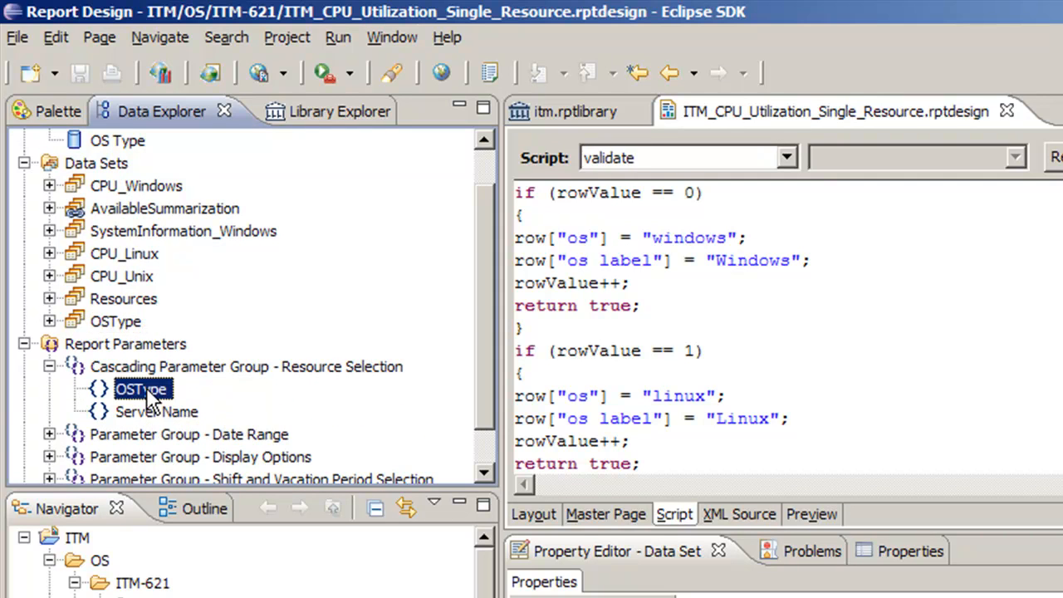
double_click(146, 388)
left_click(631, 251)
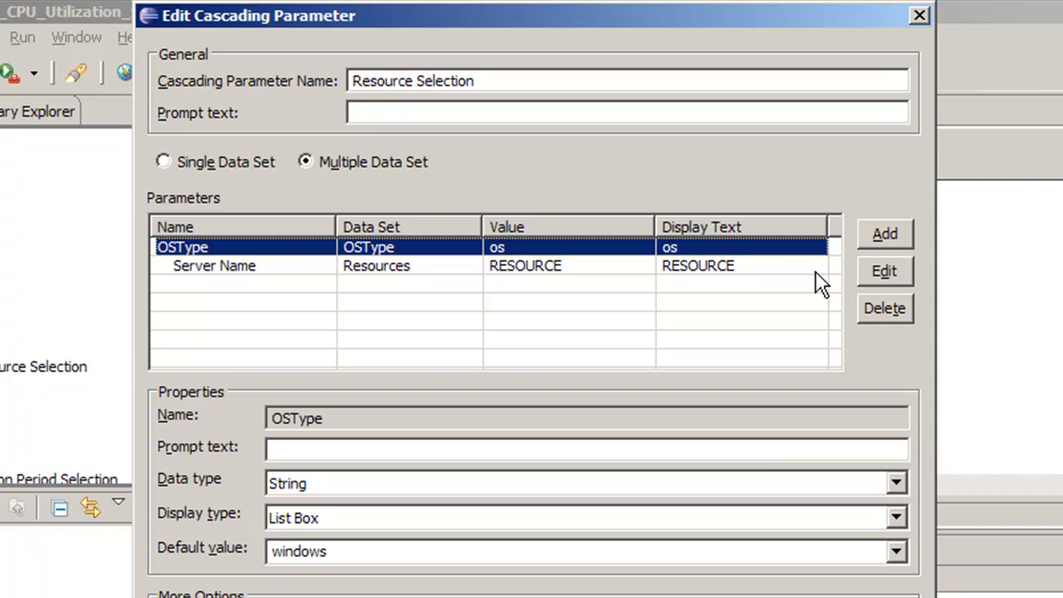
left_click(903, 278)
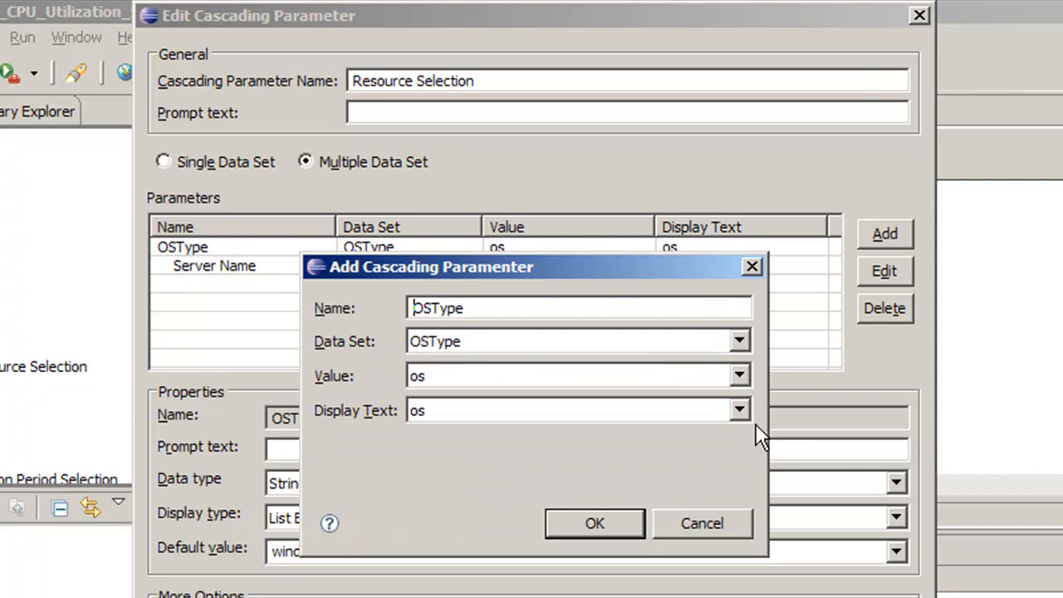
left_click(737, 339)
left_click(737, 339)
left_click(741, 412)
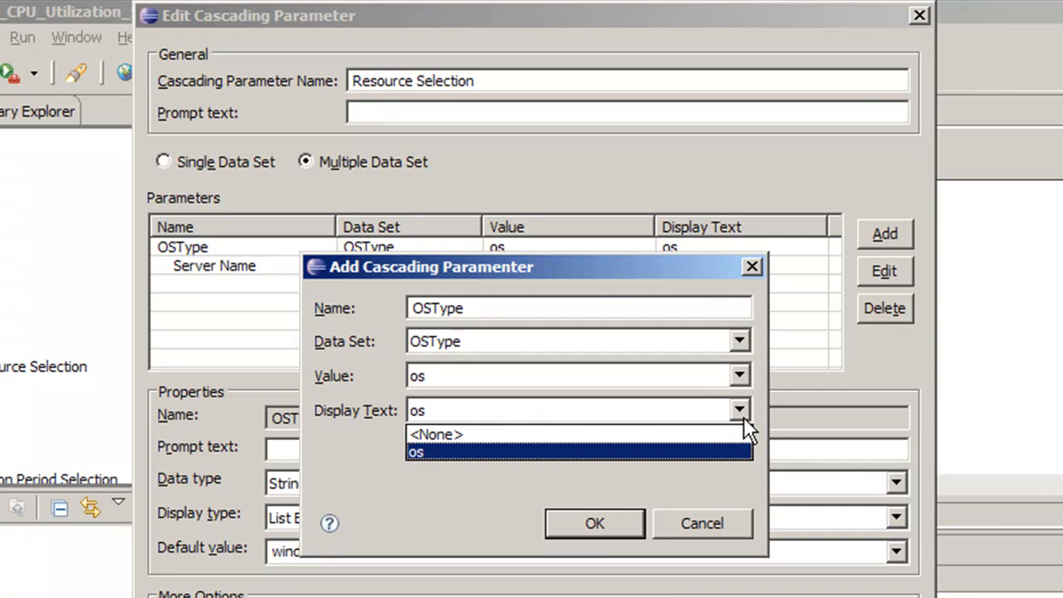
left_click(752, 474)
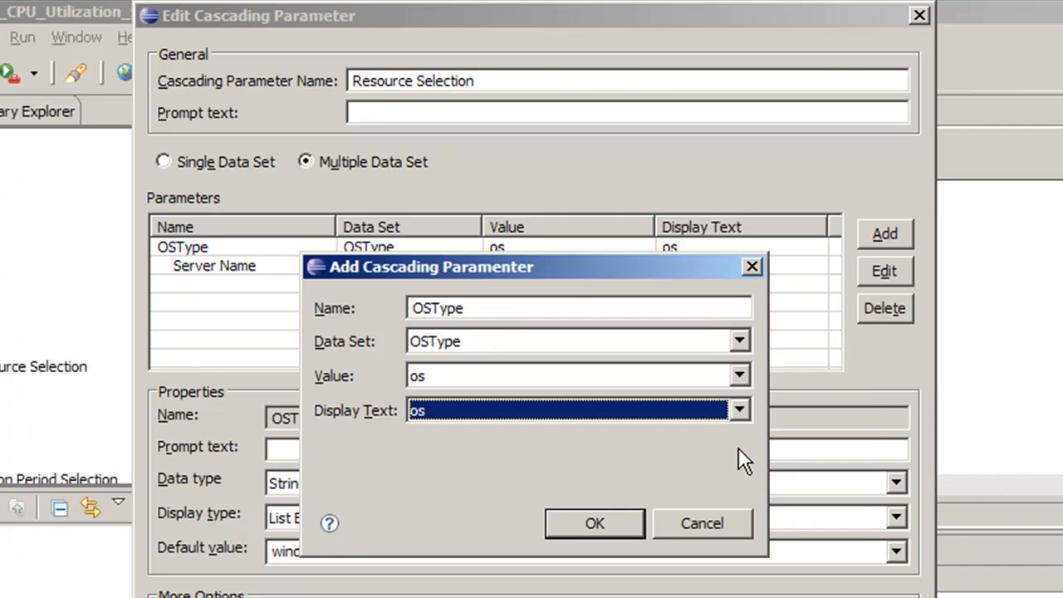
- Refresh the OSType parameter's columns by switching its data set to Resources and back to OSType, and set its display text to os label
left_click(740, 342)
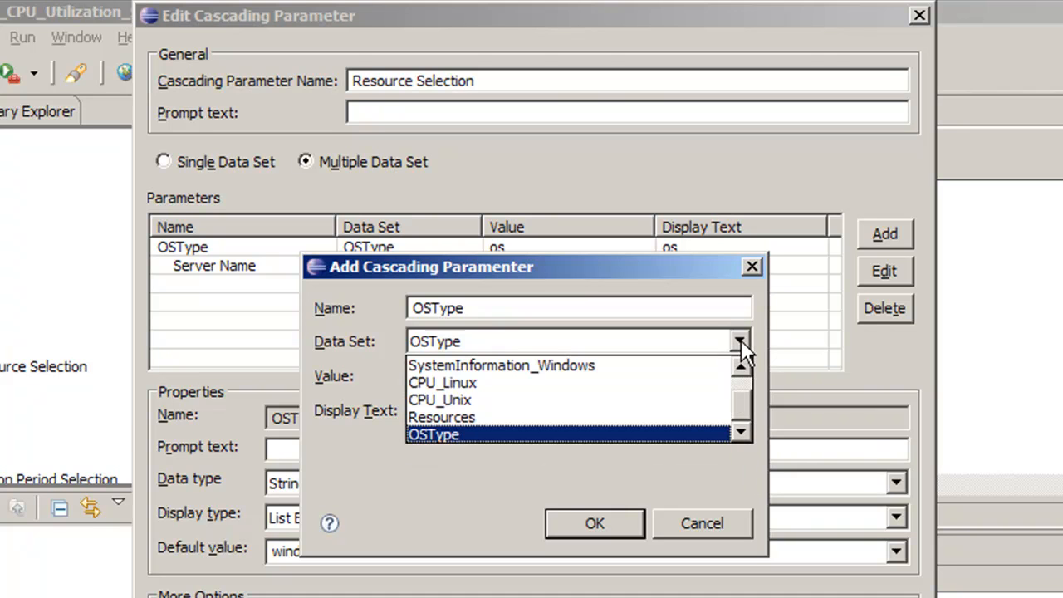
left_click(665, 417)
left_click(740, 341)
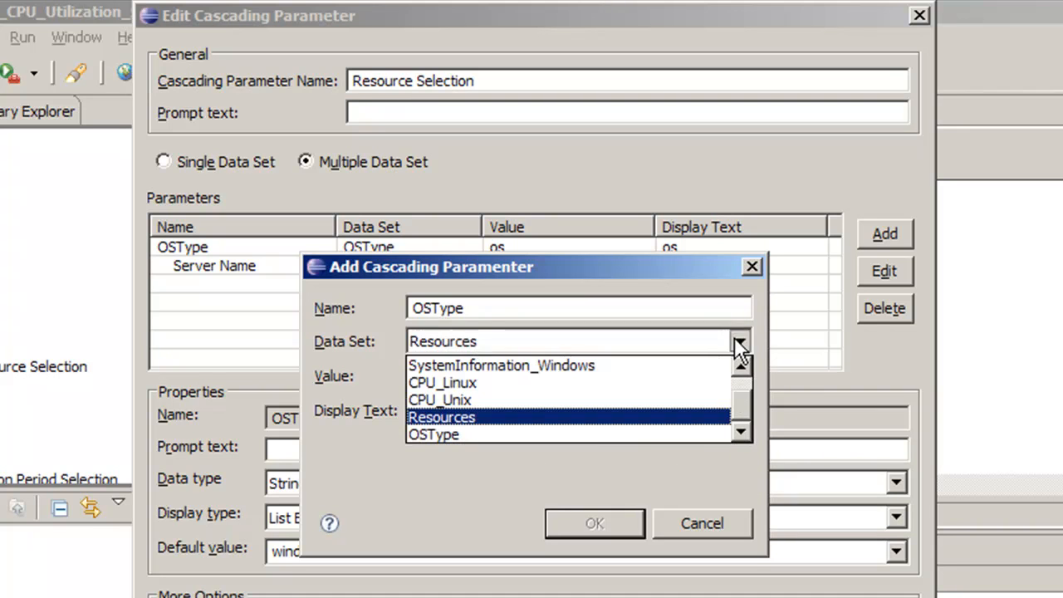
left_click(600, 430)
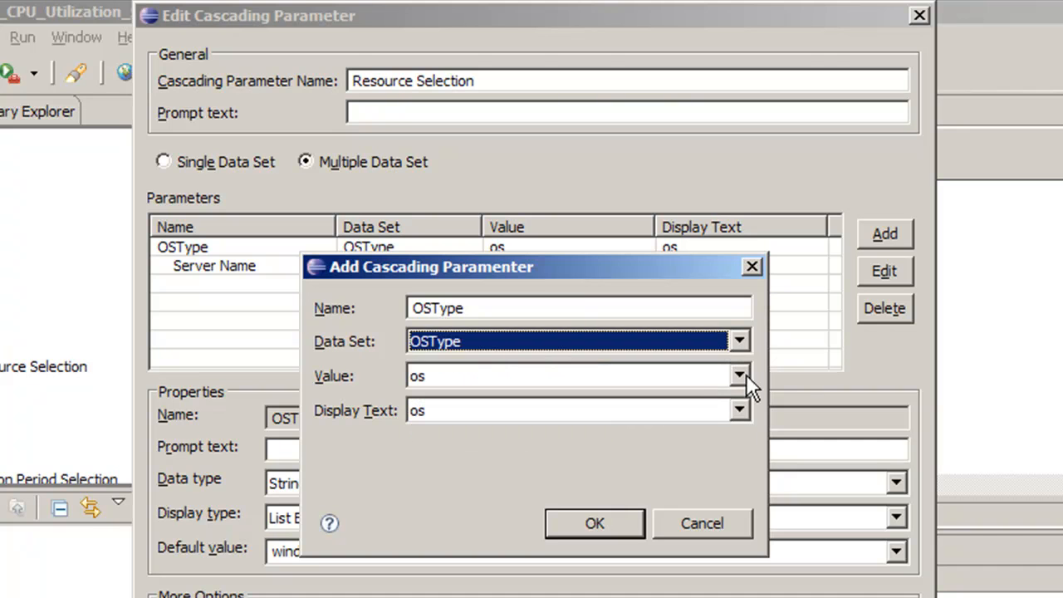
left_click(740, 410)
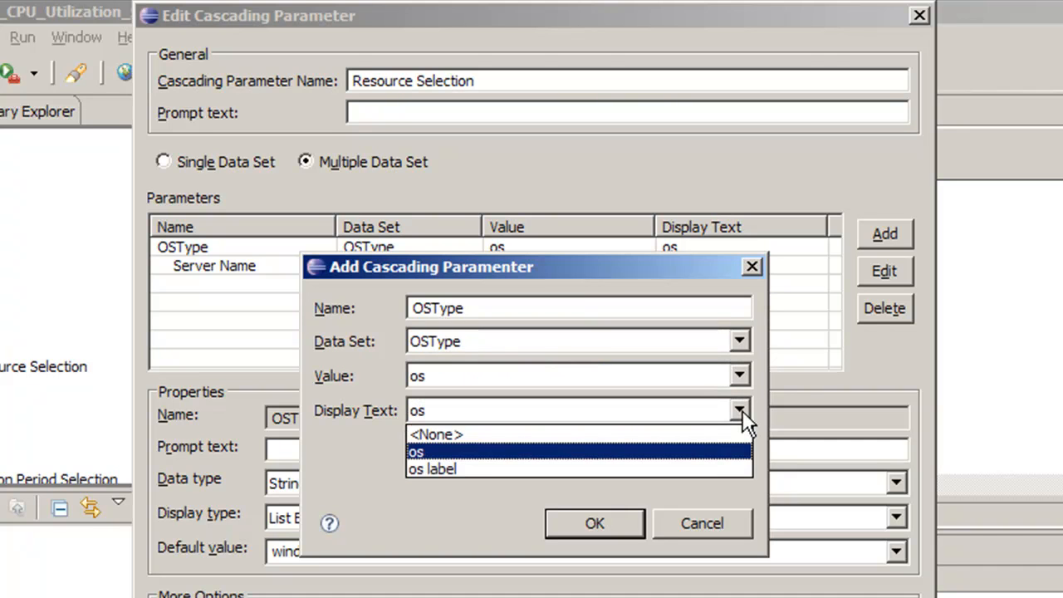
left_click(600, 464)
left_click(595, 524)
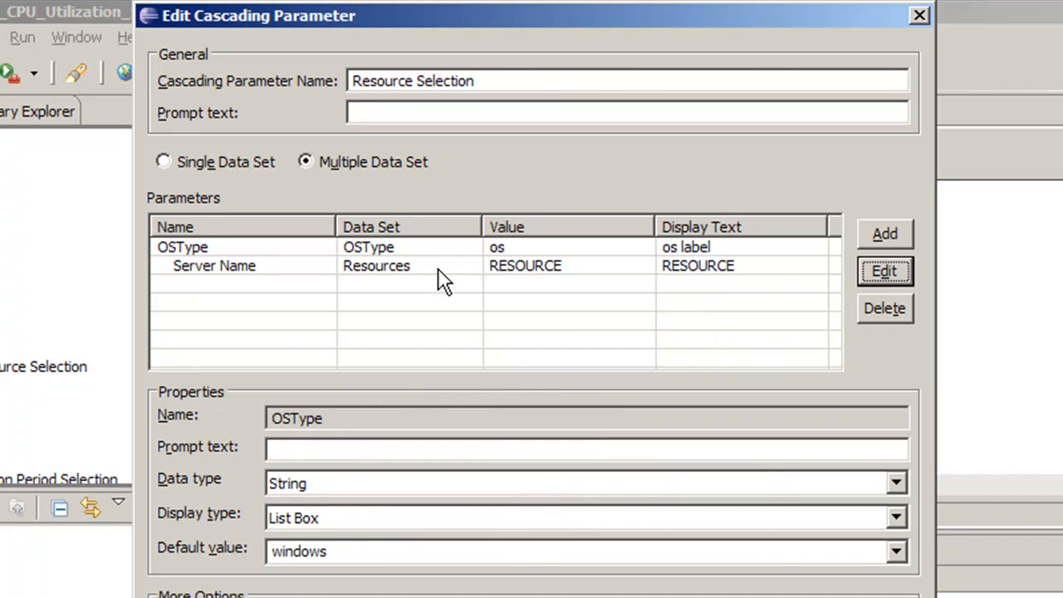
- Examine the selectable default values of the OSType parameter without choosing one
left_click(254, 268)
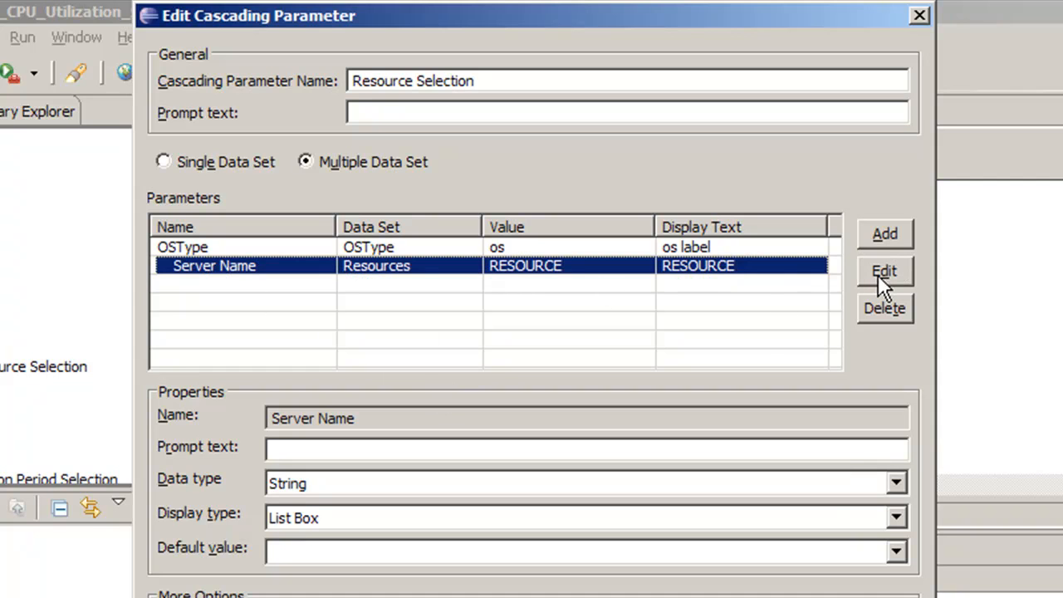
left_click(465, 248)
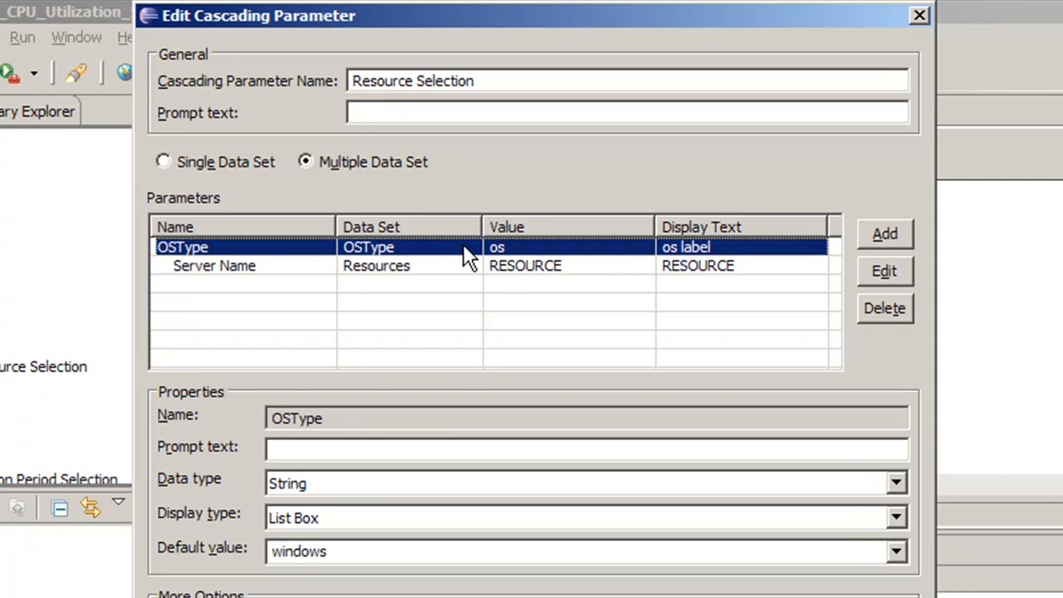
left_click(899, 555)
left_click(341, 577)
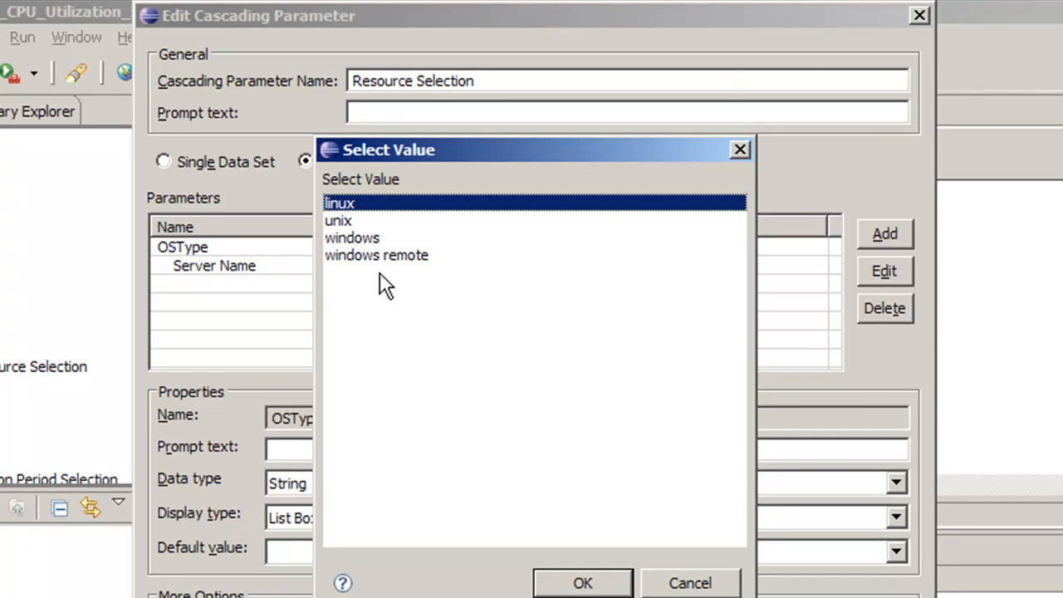
left_click(695, 580)
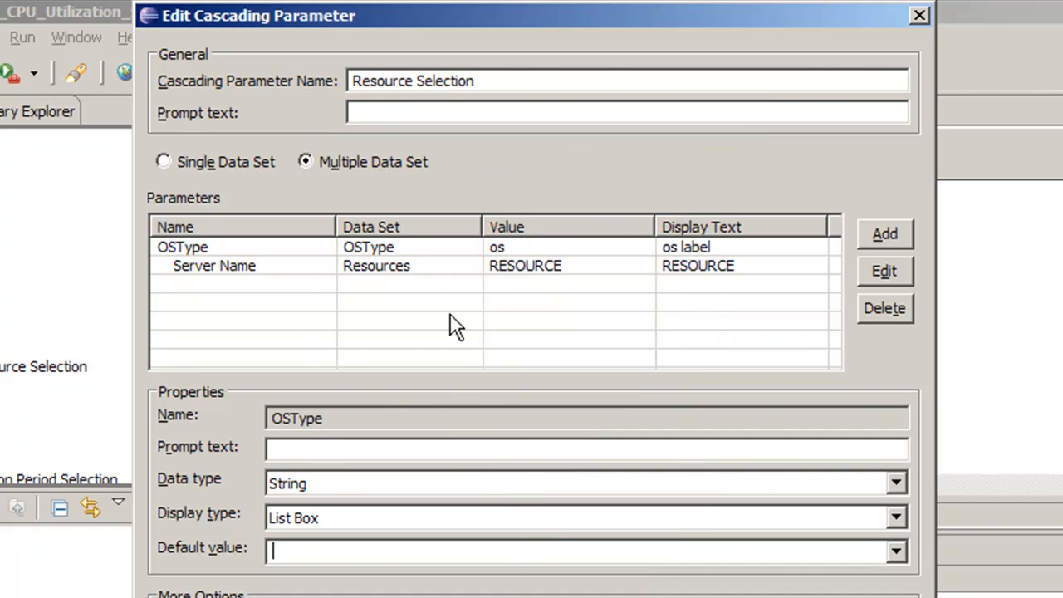
- Reselect the Resources data set for the Server Name parameter, set its display text to Resource Label, accept the cascading parameter and save the report
left_click(434, 267)
left_click(898, 273)
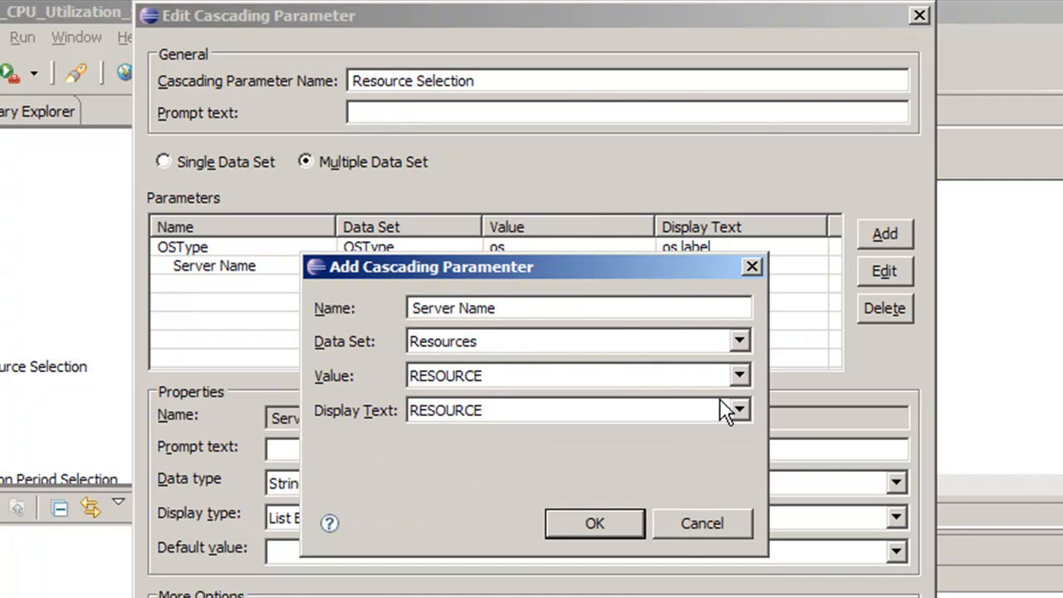
left_click(739, 342)
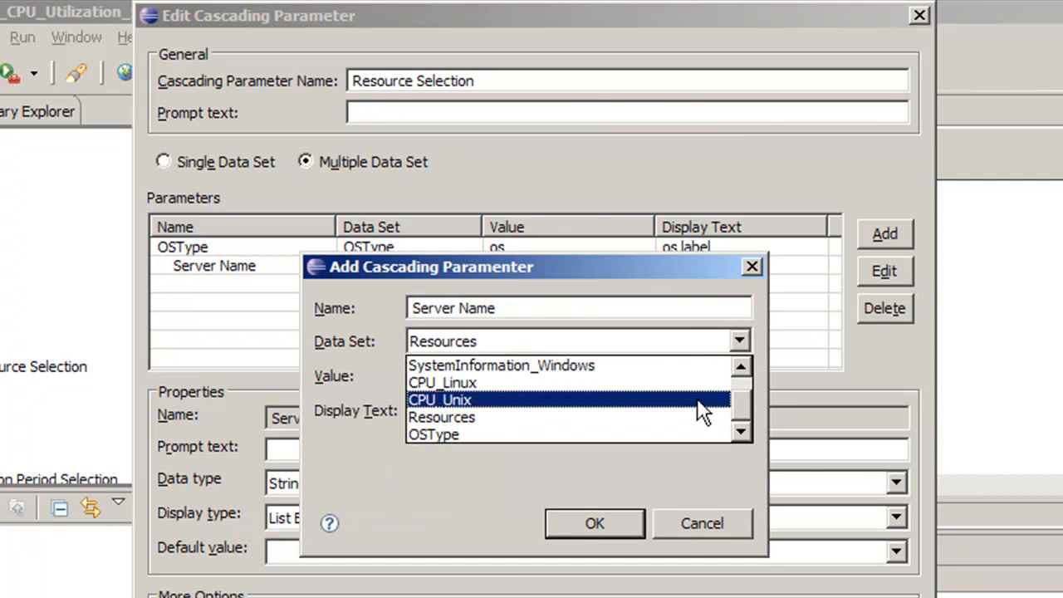
left_click(707, 399)
left_click(740, 342)
left_click(694, 417)
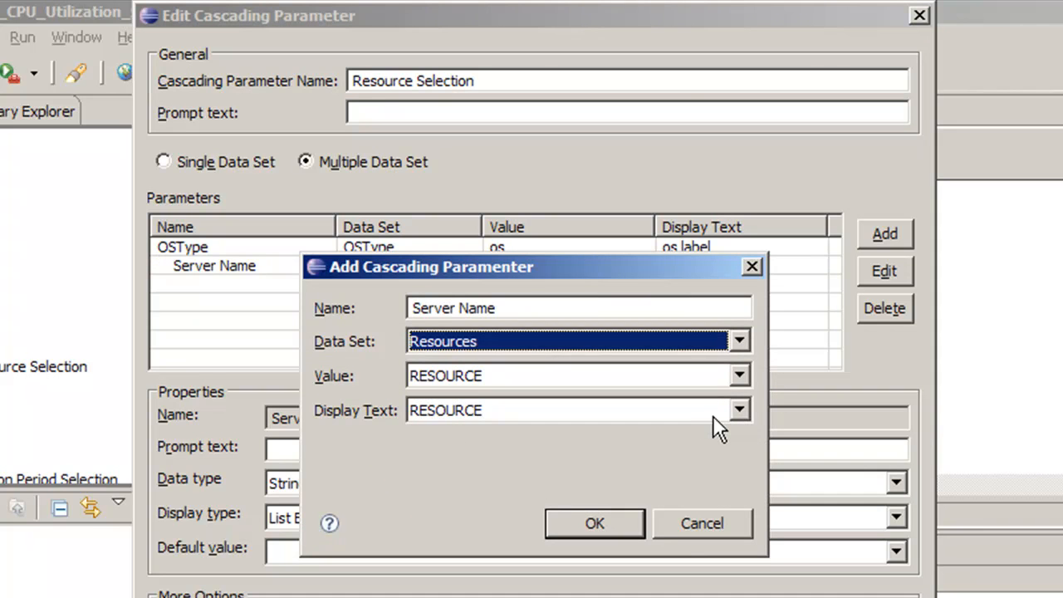
left_click(739, 411)
left_click(657, 465)
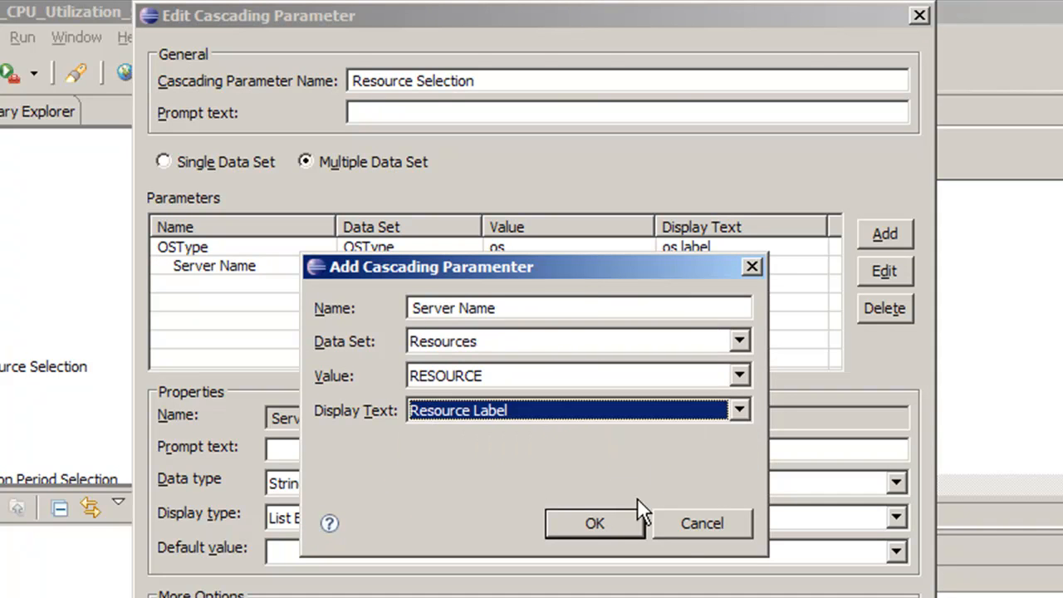
left_click(597, 524)
key("Return")
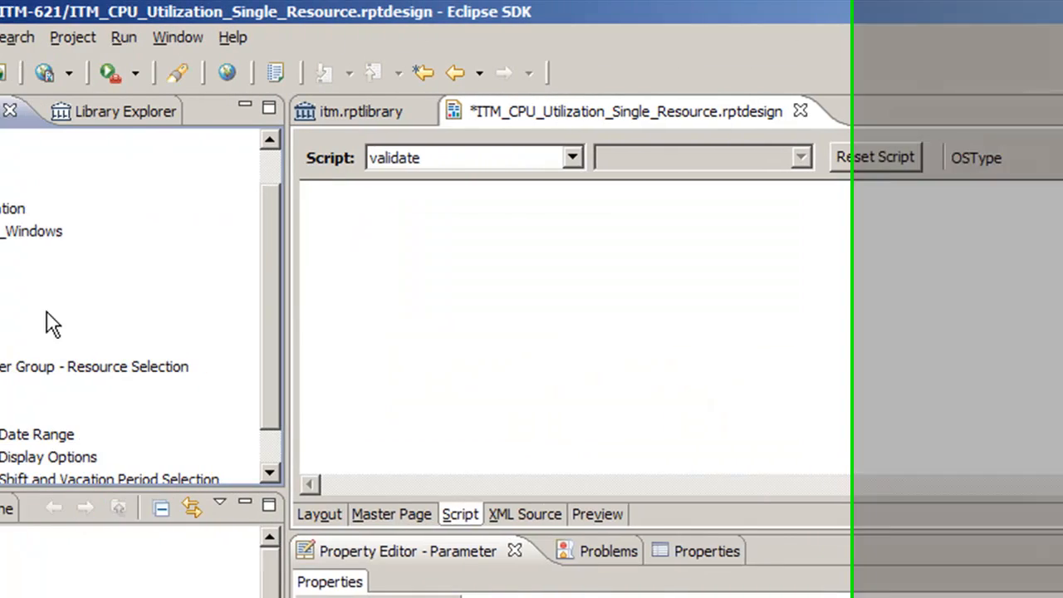
left_click(69, 73)
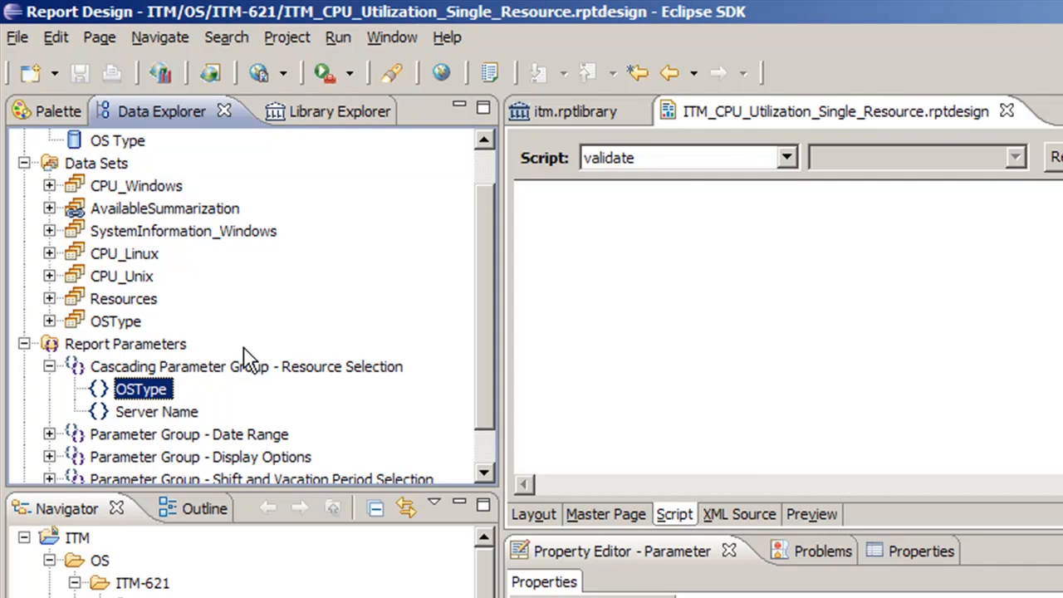
- Preview the report parameters, choose Windows Remote as OS Type, check the available server names and cancel
left_click(810, 515)
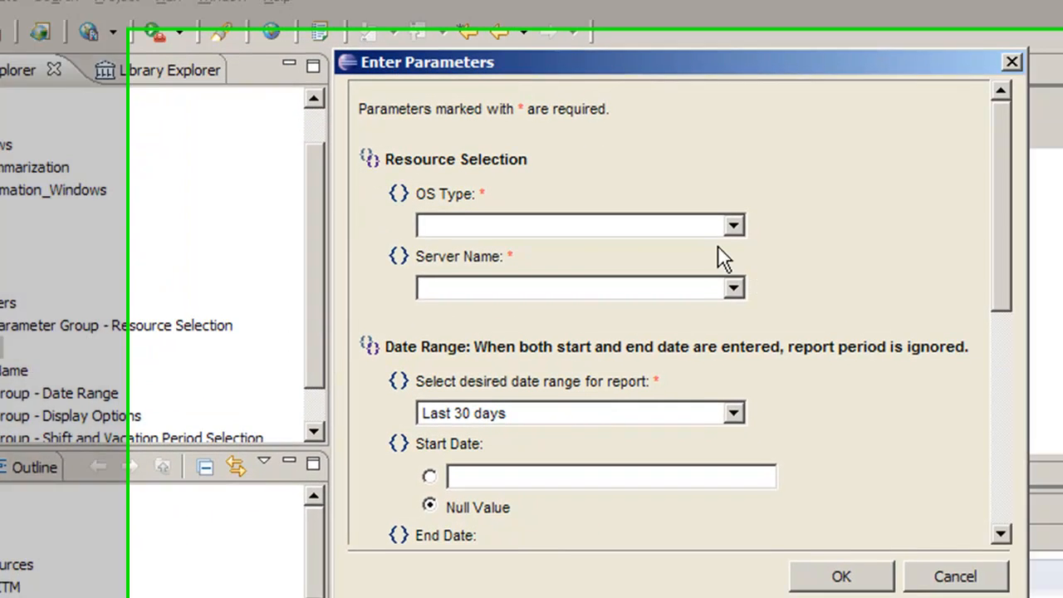
left_click(905, 266)
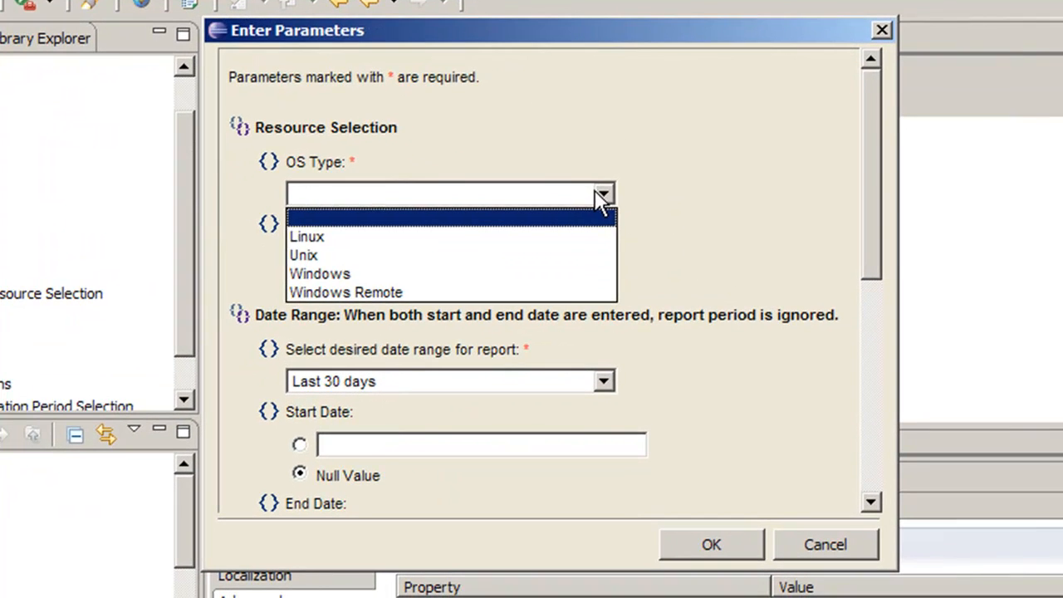
left_click(561, 293)
left_click(606, 258)
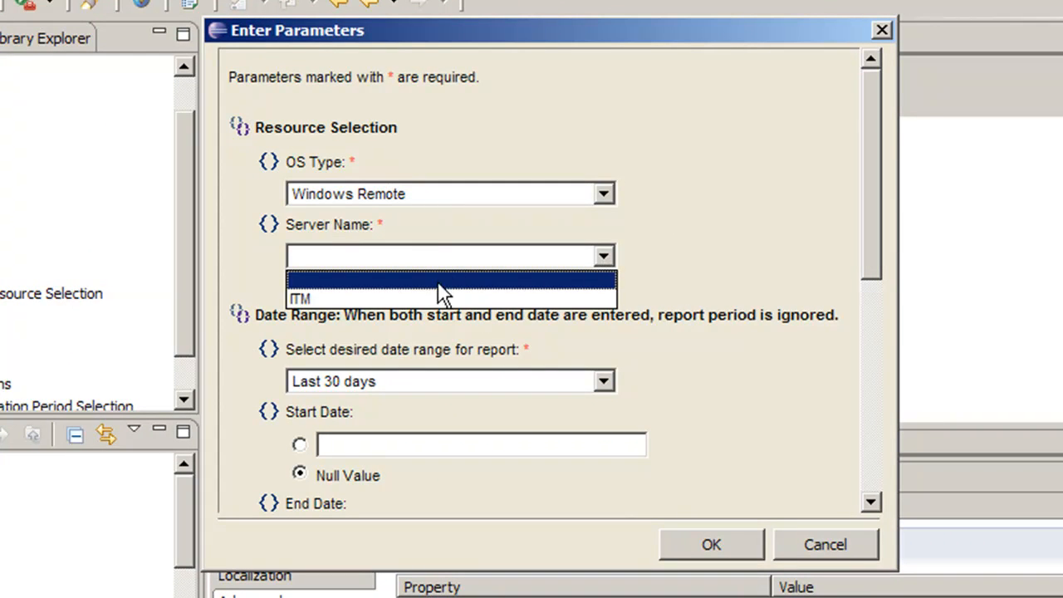
left_click(405, 230)
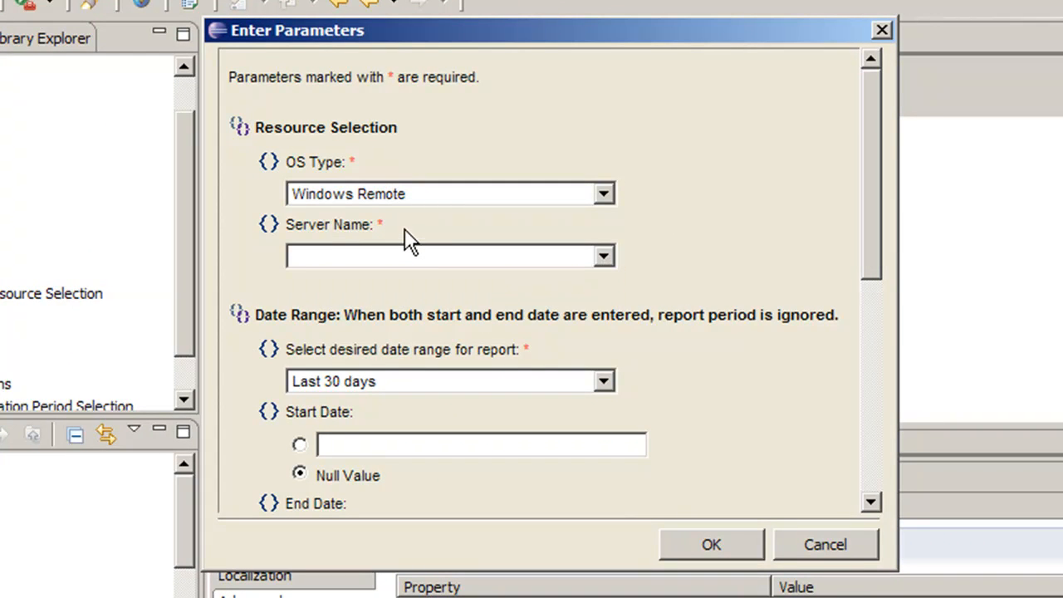
left_click(842, 546)
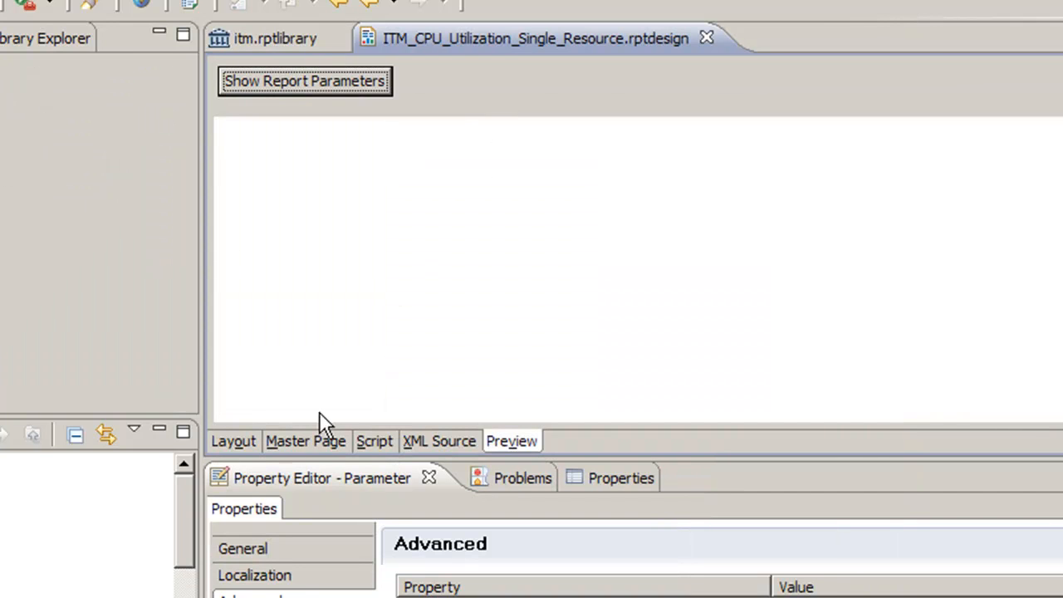
- Return to the report layout, review the query of the Resources data set and close it without changes
left_click(233, 442)
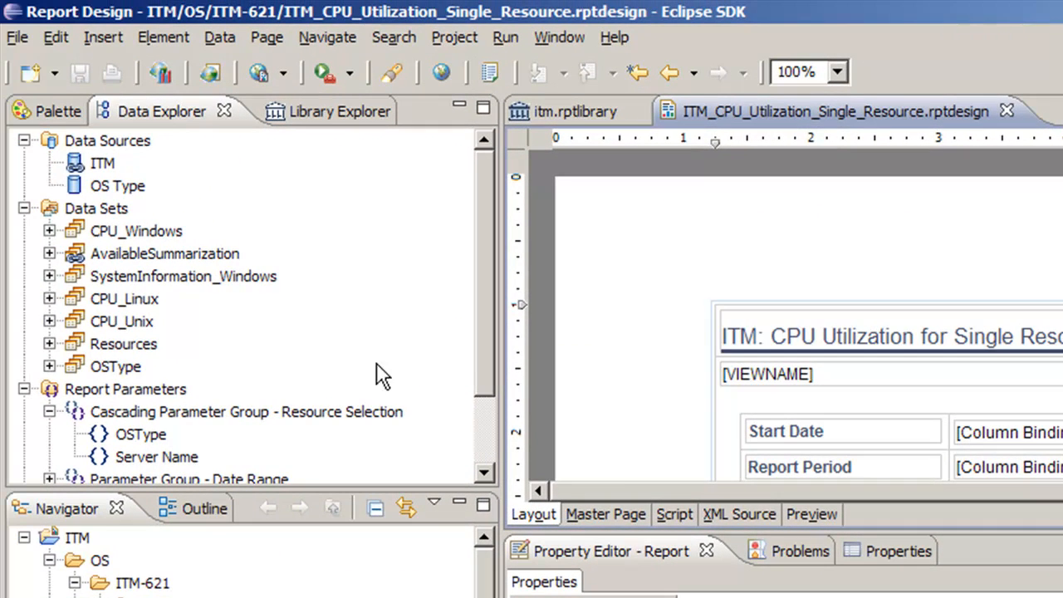
left_click_drag(475, 363, 474, 447)
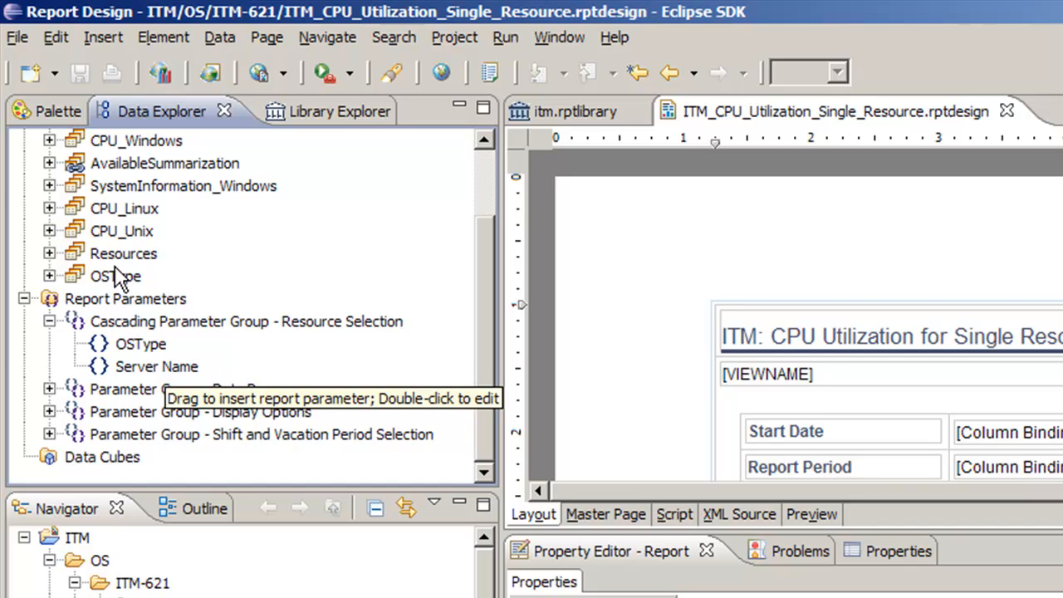
left_click(106, 252)
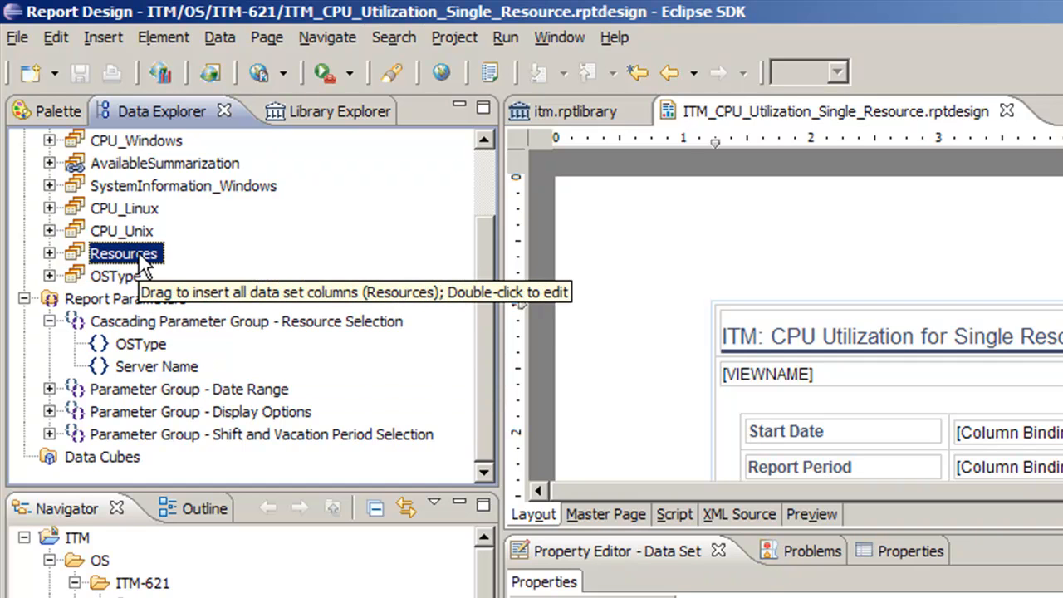
double_click(137, 252)
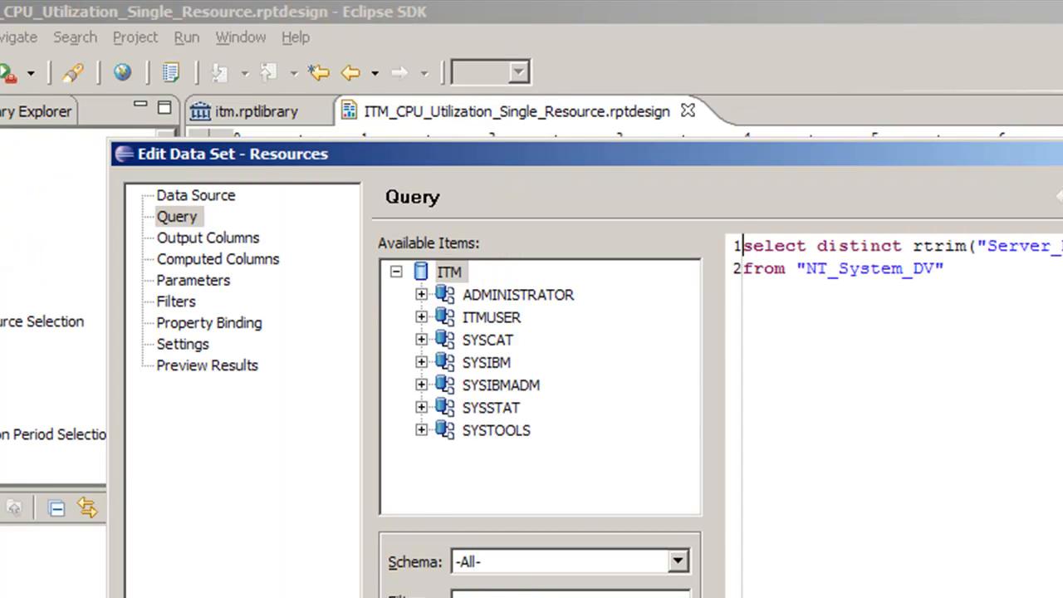
key("Escape")
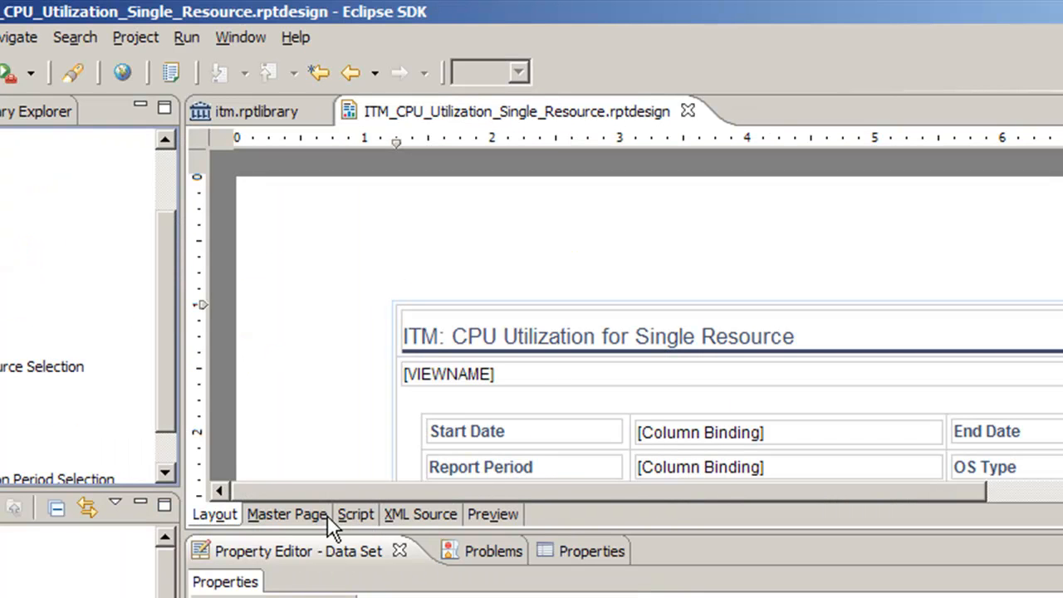
- In the Resources data set's beforeOpen script, duplicate the two-line "unix" else-if branch below the existing one
left_click(352, 515)
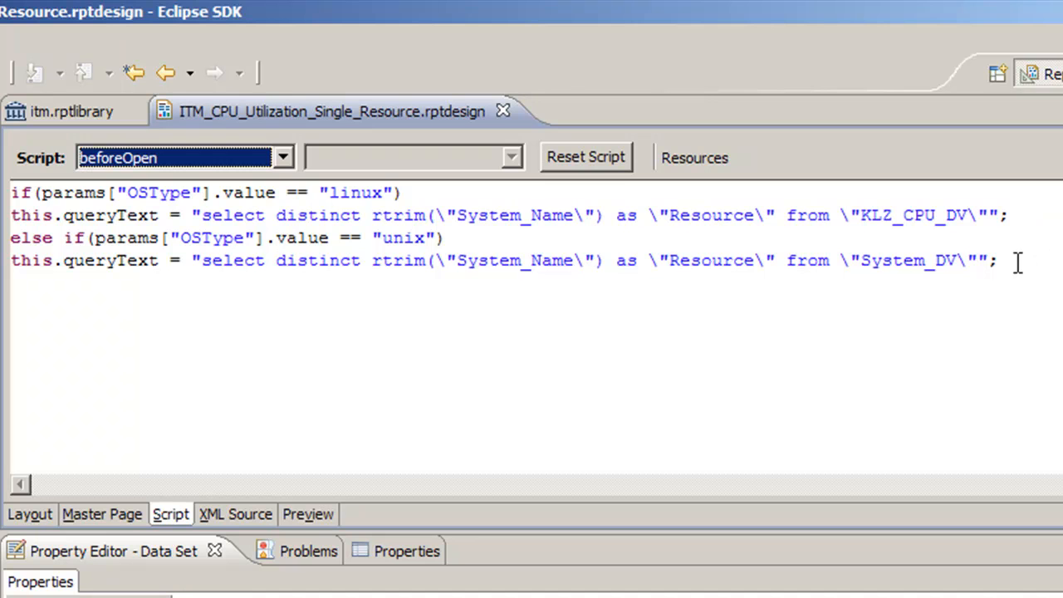
left_click_drag(1012, 262, 4, 241)
key("ctrl+c")
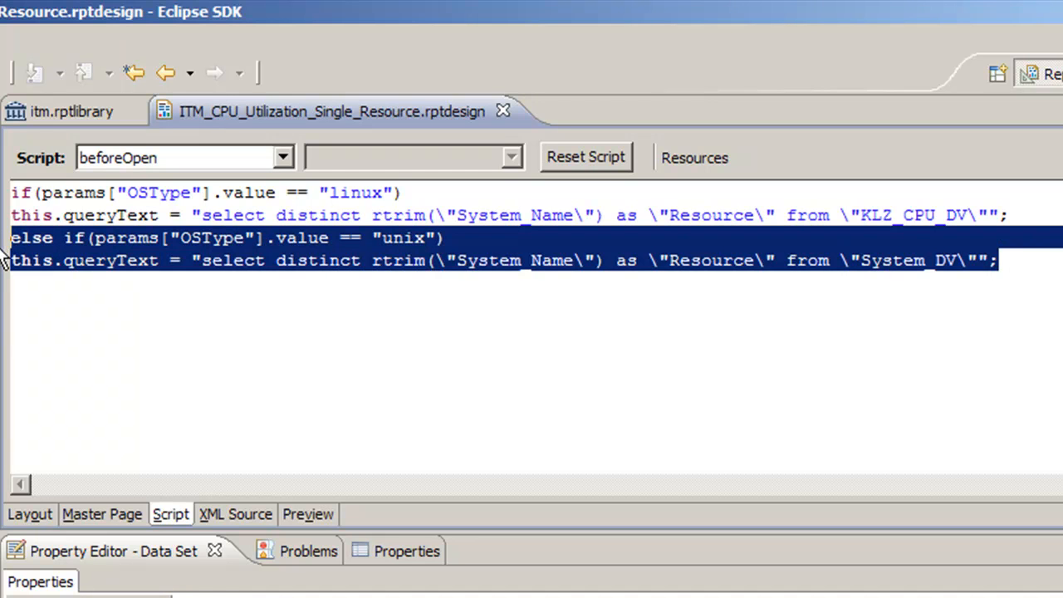
left_click(1019, 260)
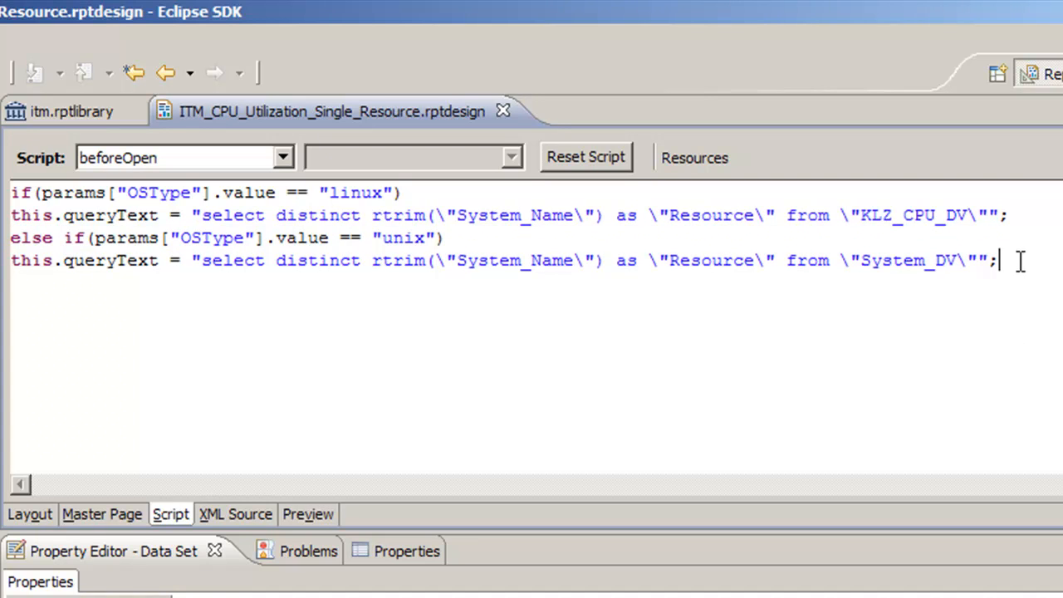
key("Return")
key("ctrl+v")
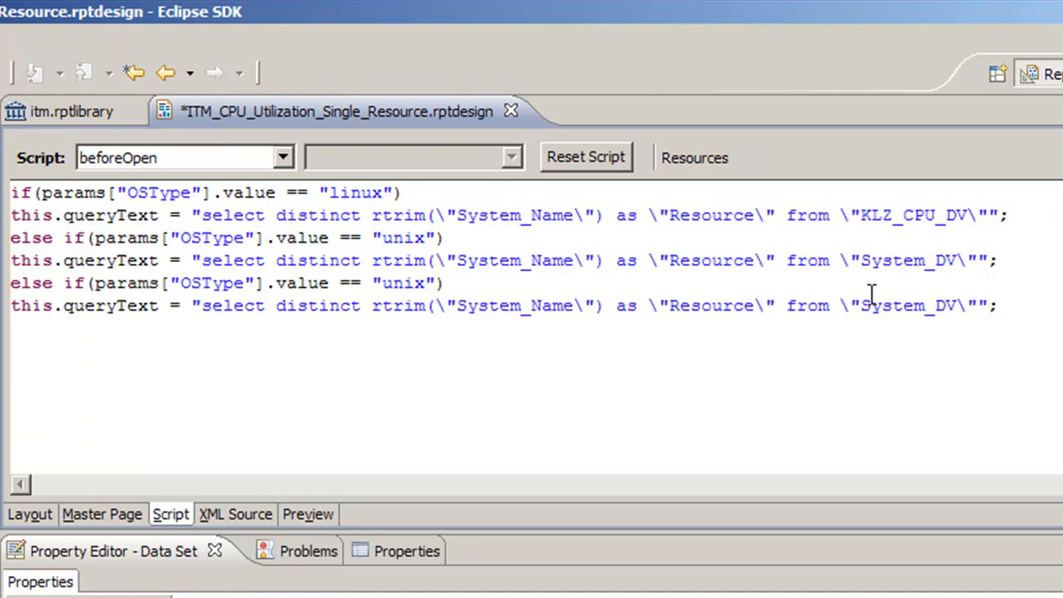
- Change the OSType value compared in the duplicated else-if branch to "windows remote"
left_click_drag(427, 282, 382, 283)
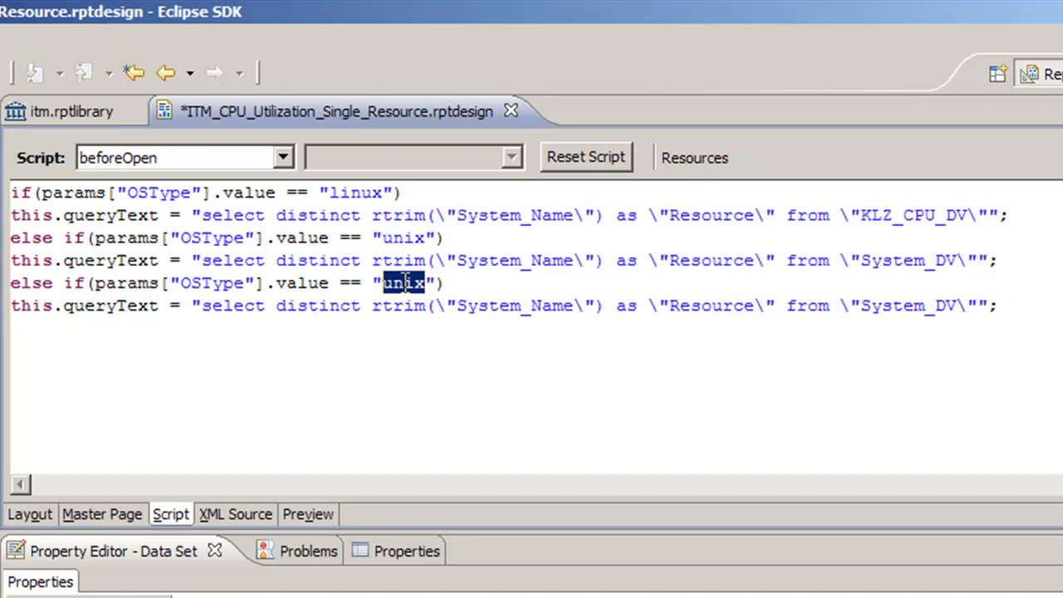
type("windows remot")
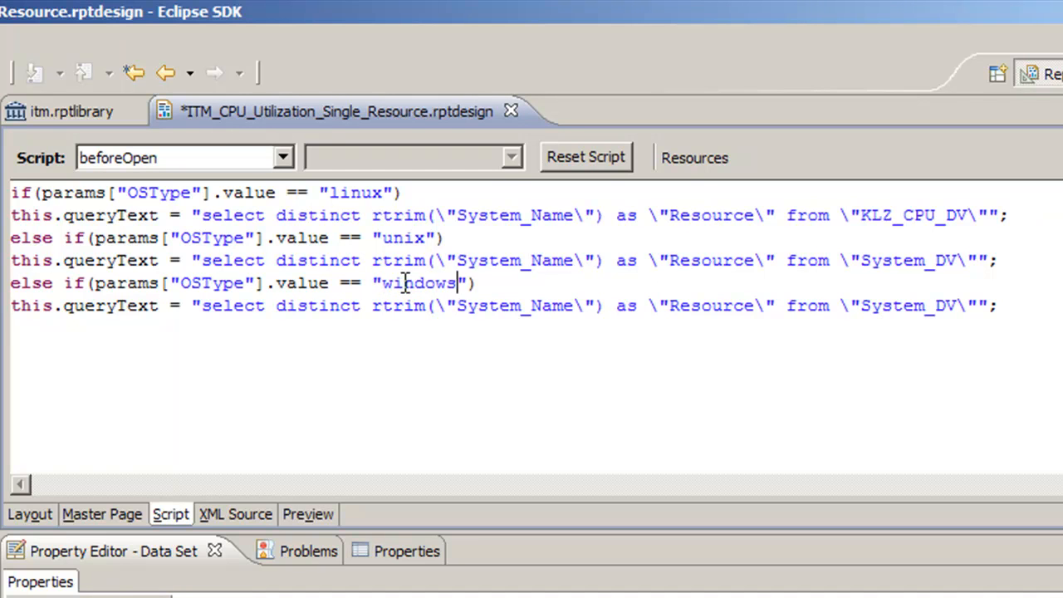
type("e")
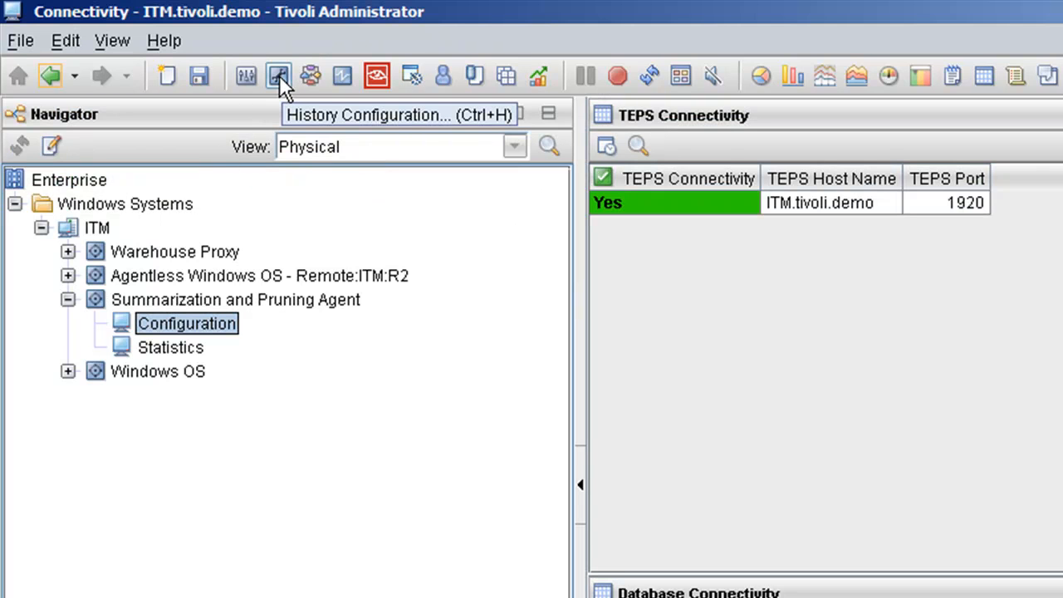
- In Tivoli Enterprise Portal, review the history collection configuration for Agentless Windows OS and its Remote Processor collection
left_click(279, 75)
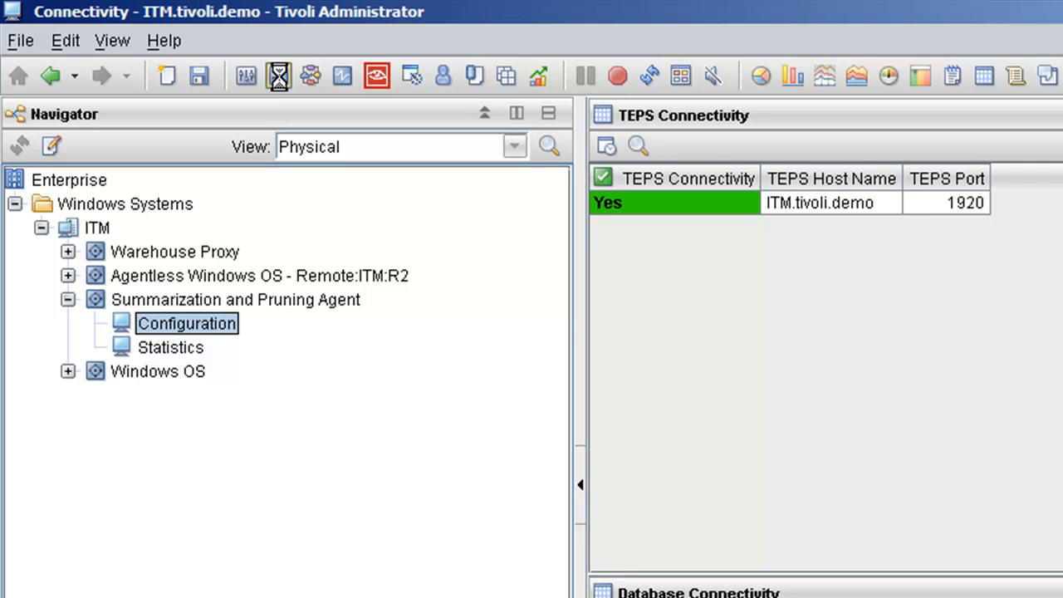
left_click(280, 75)
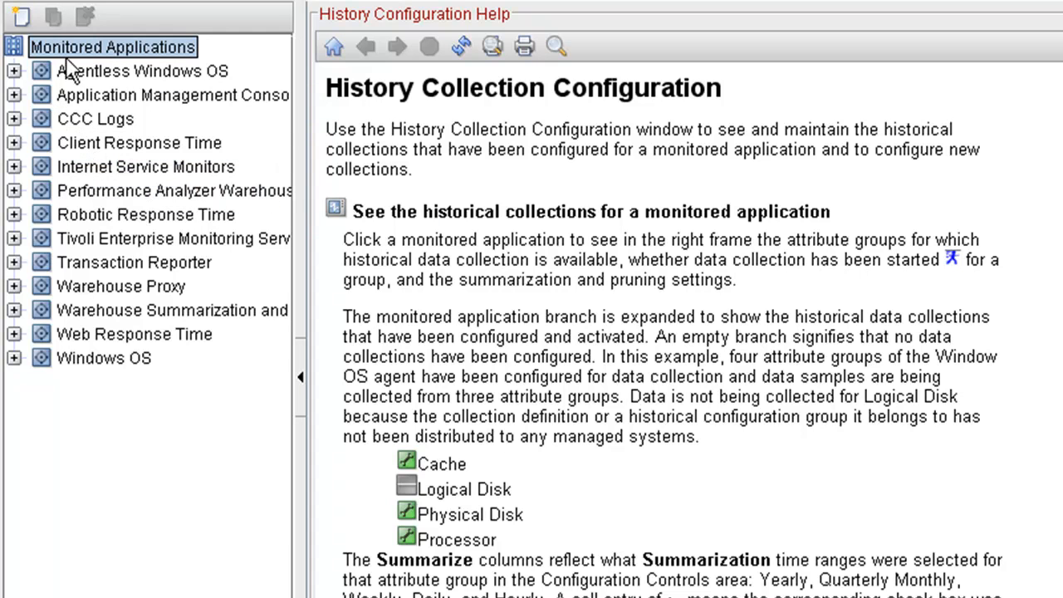
left_click(14, 72)
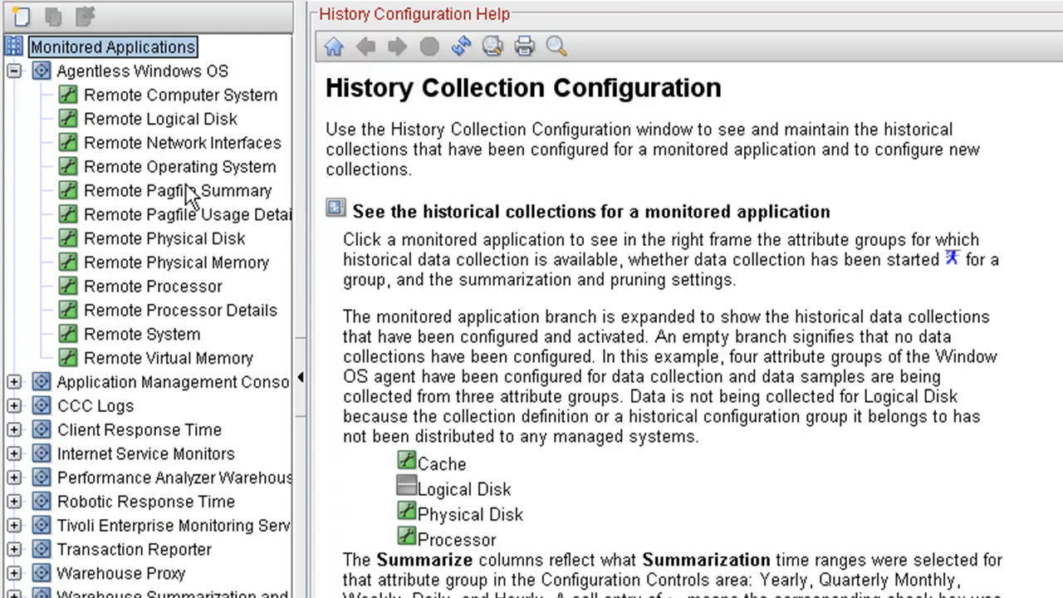
left_click(152, 75)
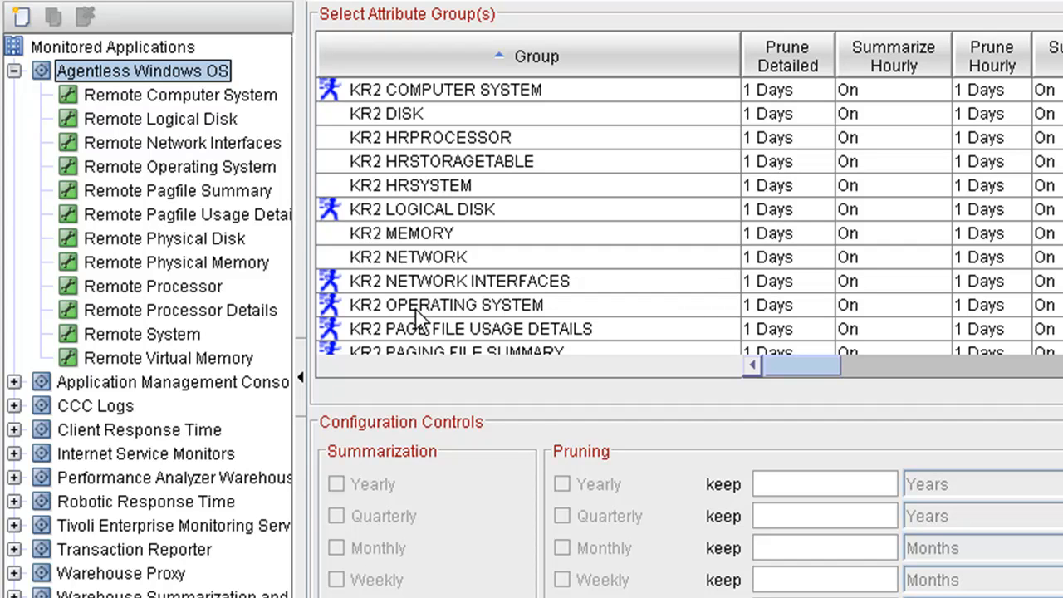
left_click(174, 289)
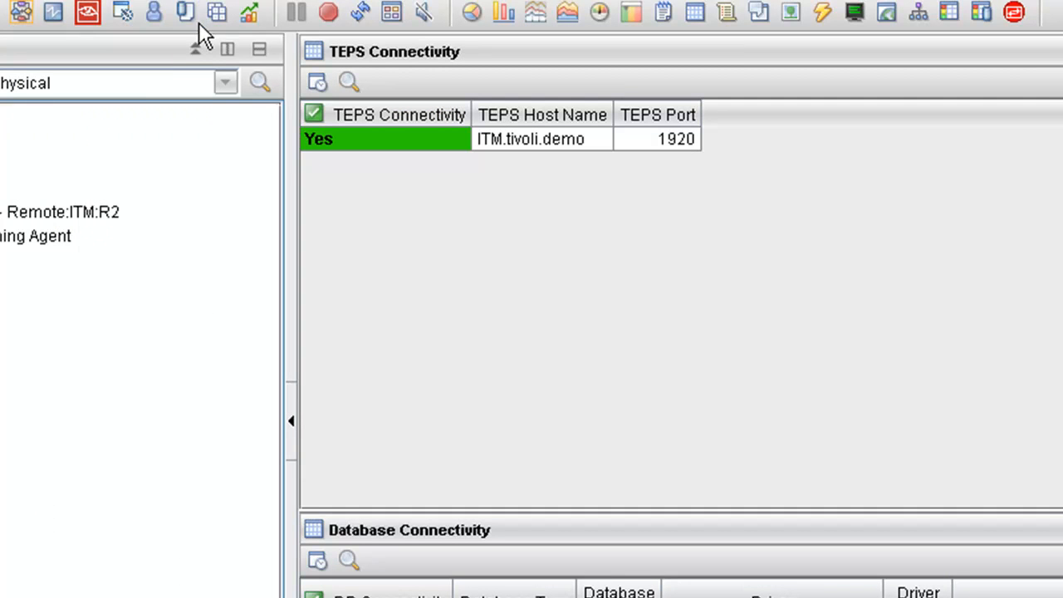
- Examine the attributes of the Processor query in the KR2 PROCESSOR group of WMI Windows Systems in the query editor
left_click(194, 13)
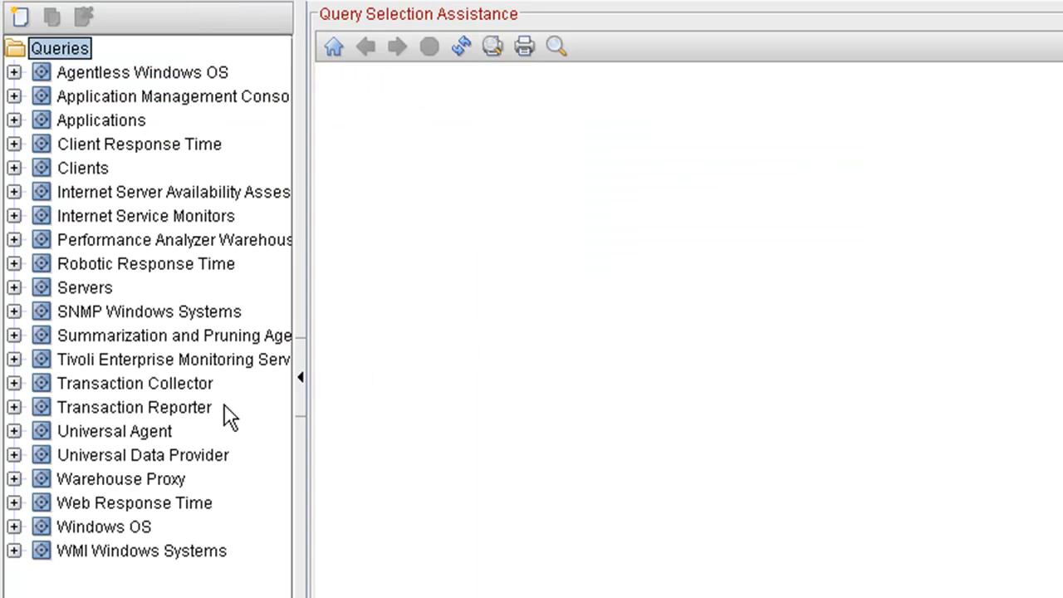
left_click(14, 552)
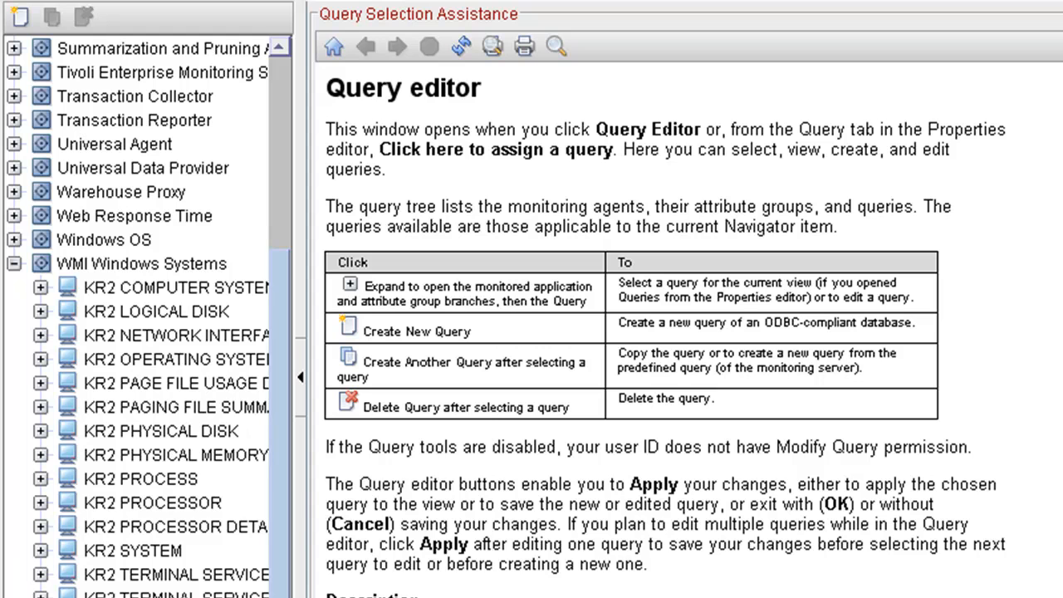
left_click(40, 478)
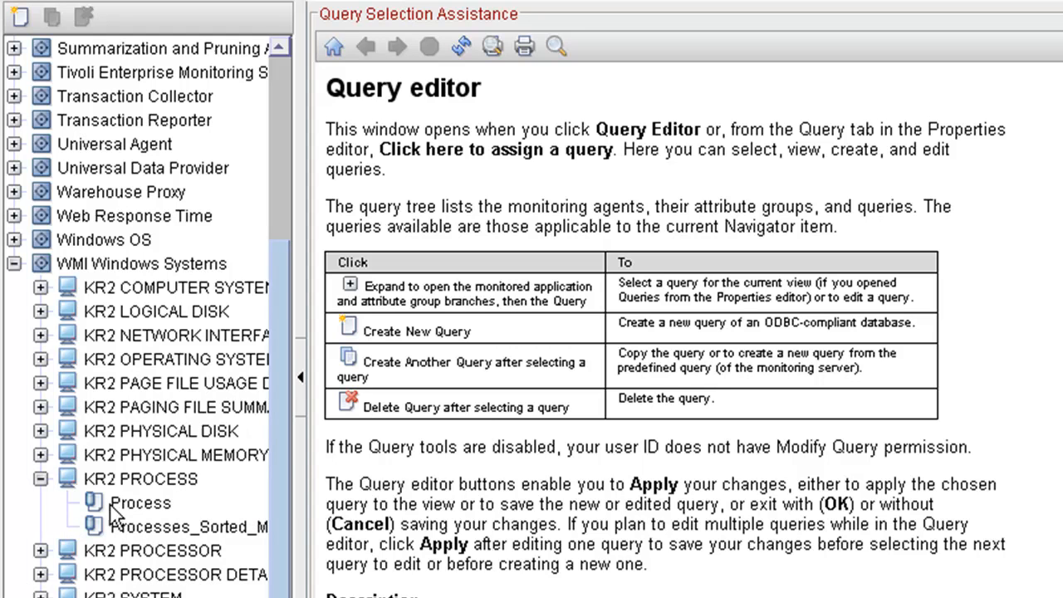
left_click(40, 478)
left_click(40, 503)
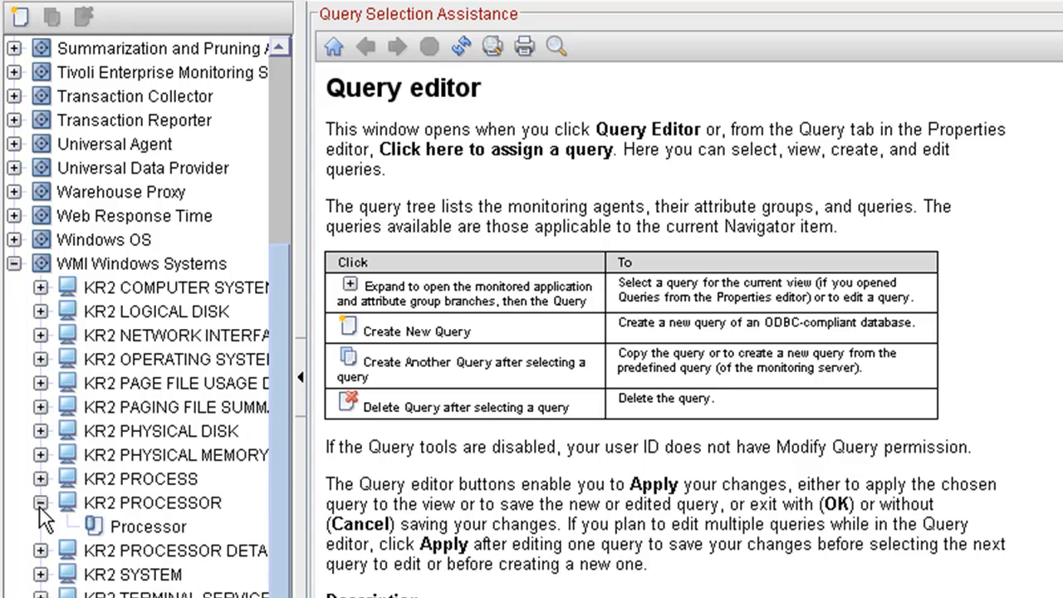
left_click(146, 527)
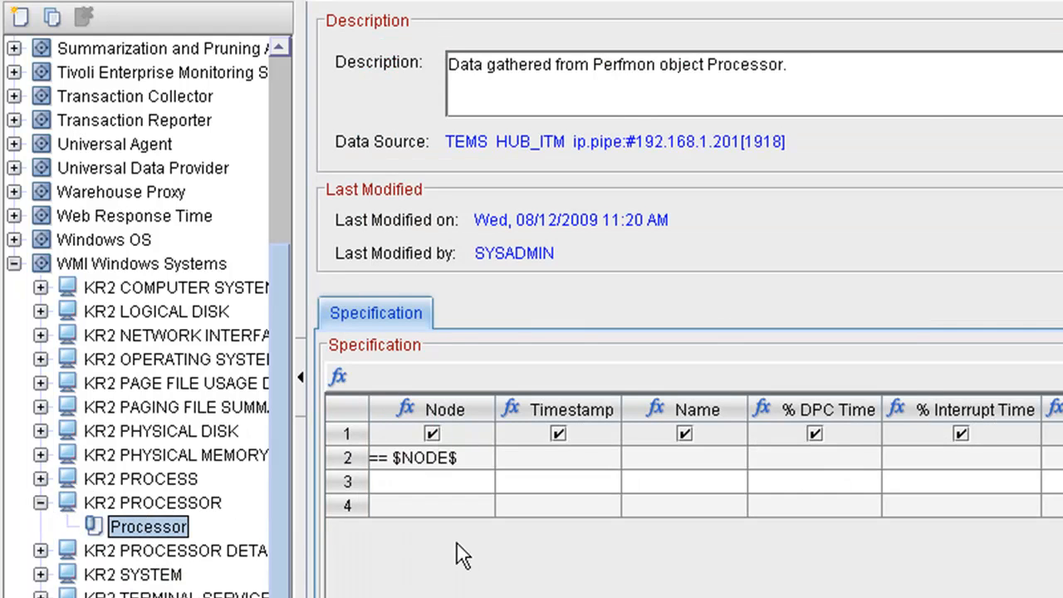
left_click(1014, 436)
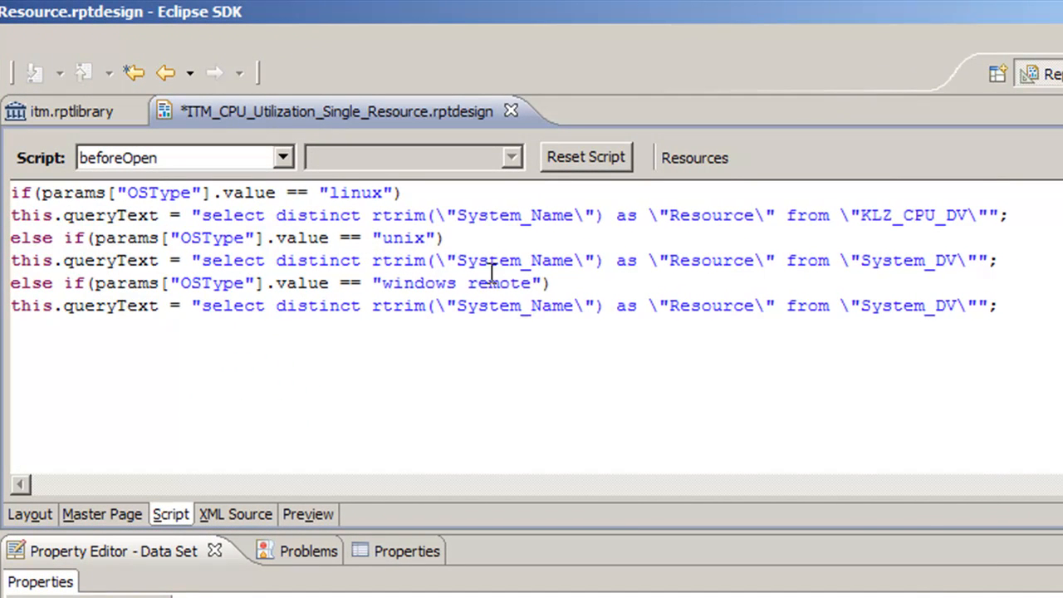
- Back in Eclipse, make the "windows remote" branch's query select Node from KR2_PROCESSOR_DV
left_click_drag(574, 306, 458, 306)
type("Node")
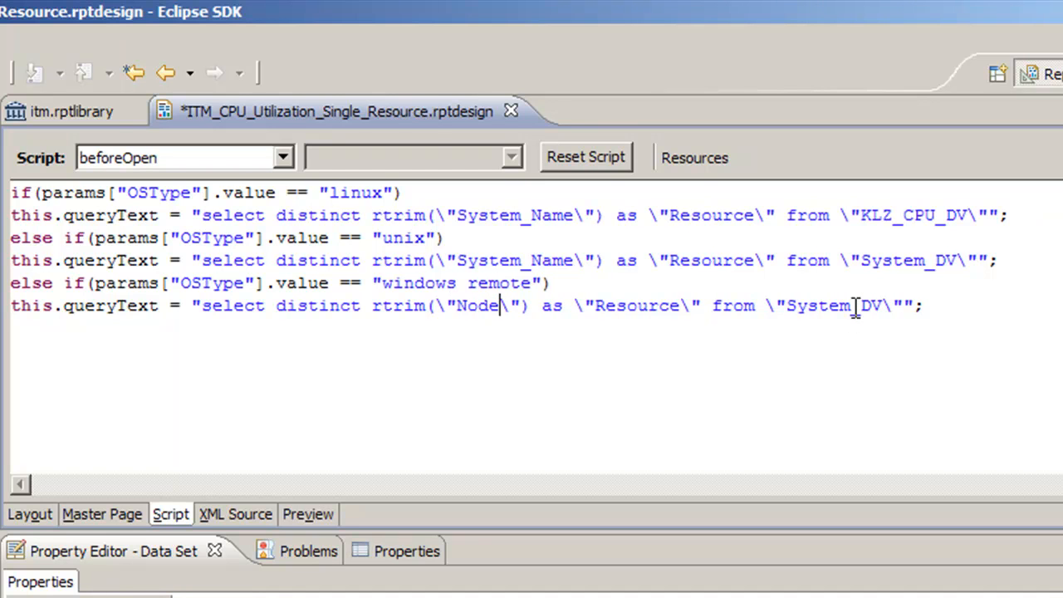
left_click_drag(851, 306, 786, 313)
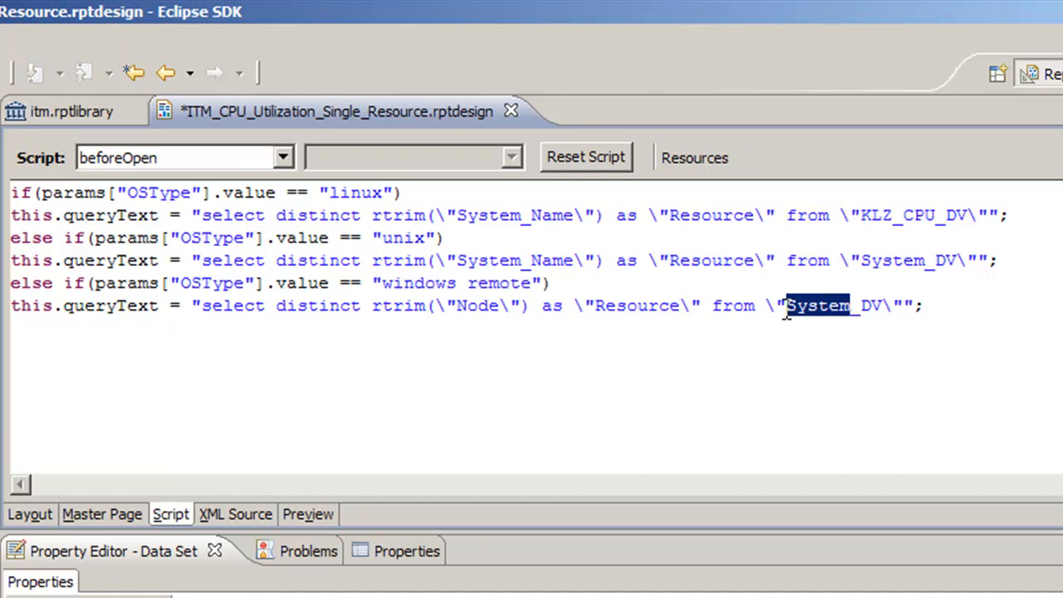
type("KR2_PROCESSOR")
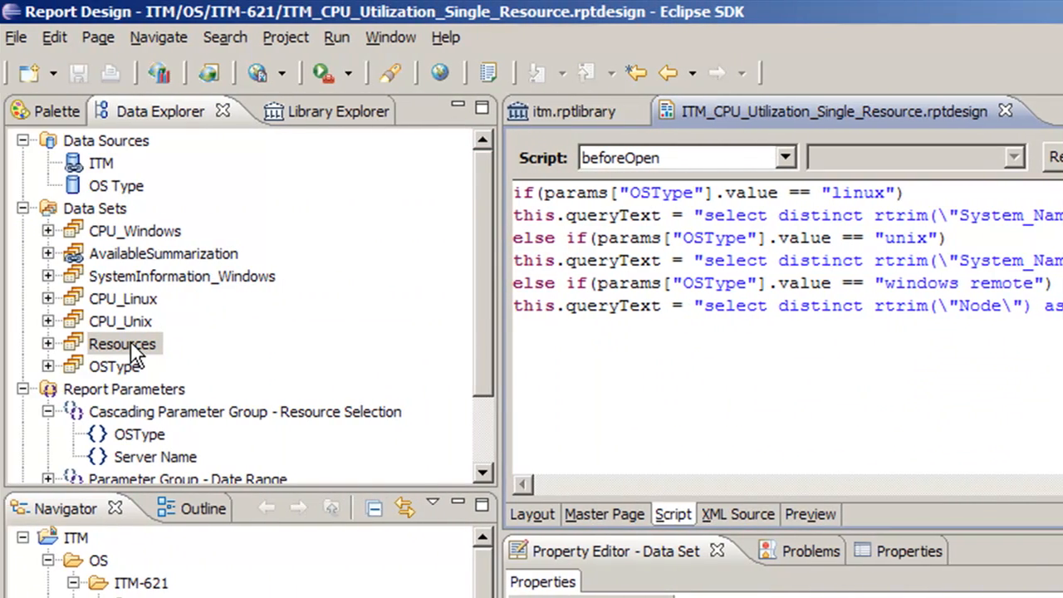
- Open the Resources data set's query and filter its available items to the ITMUSER schema and names matching KR2
double_click(127, 353)
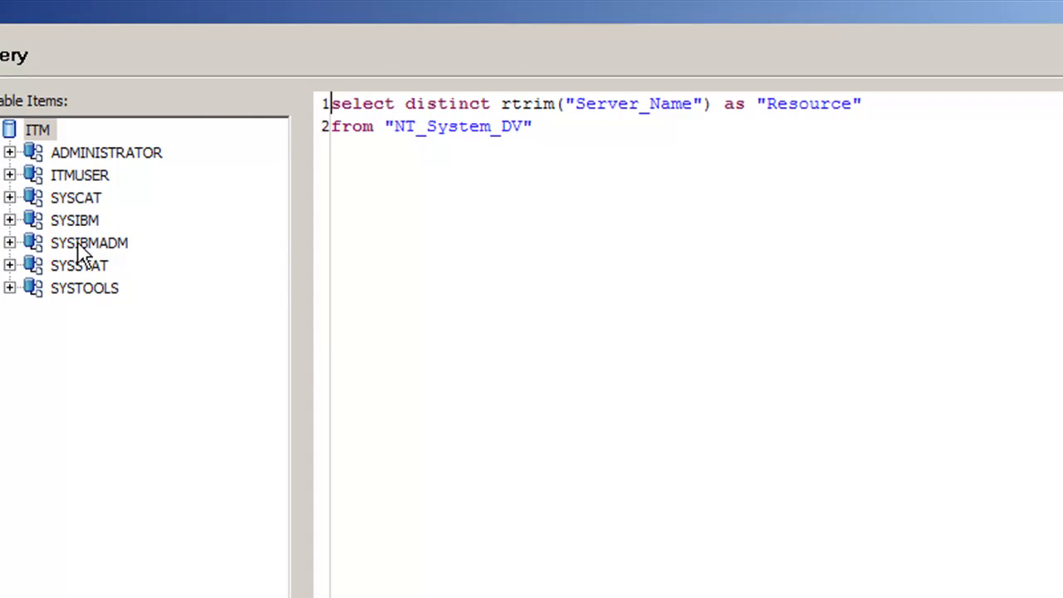
left_click(10, 176)
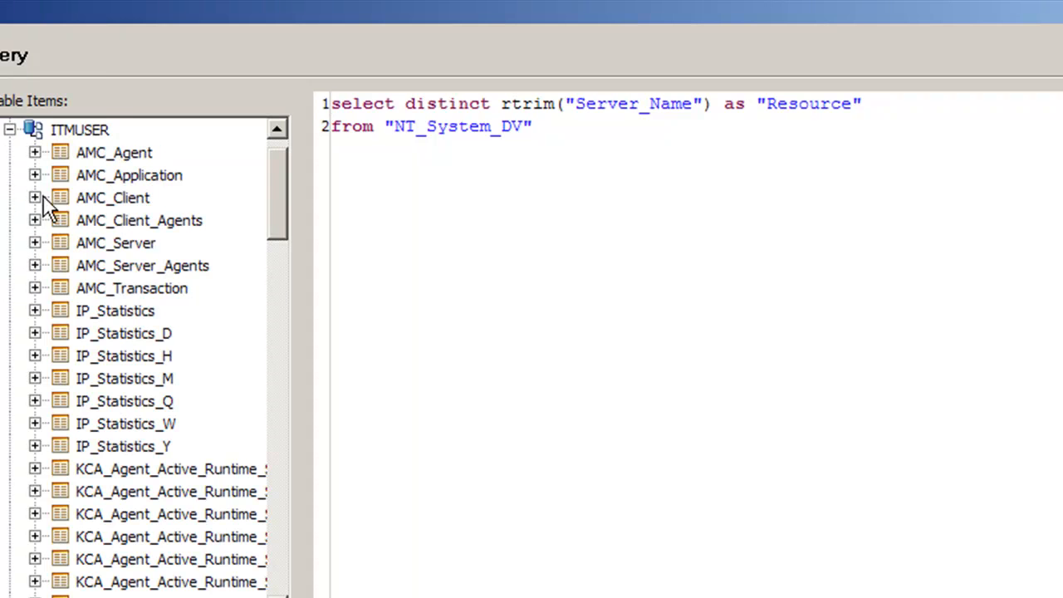
left_click_drag(281, 223, 240, 586)
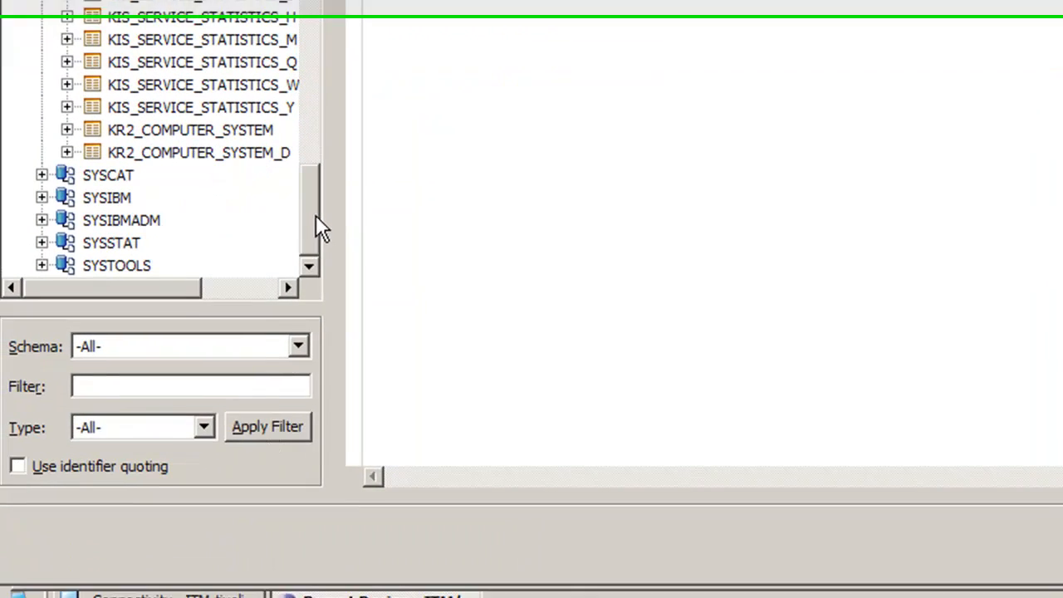
left_click(297, 325)
left_click(227, 388)
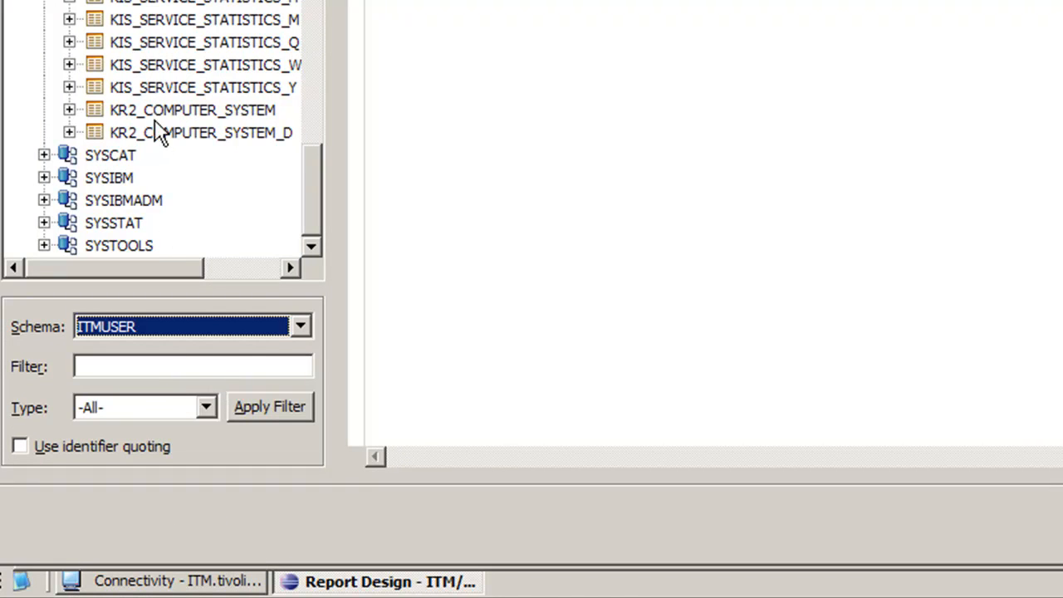
left_click(144, 359)
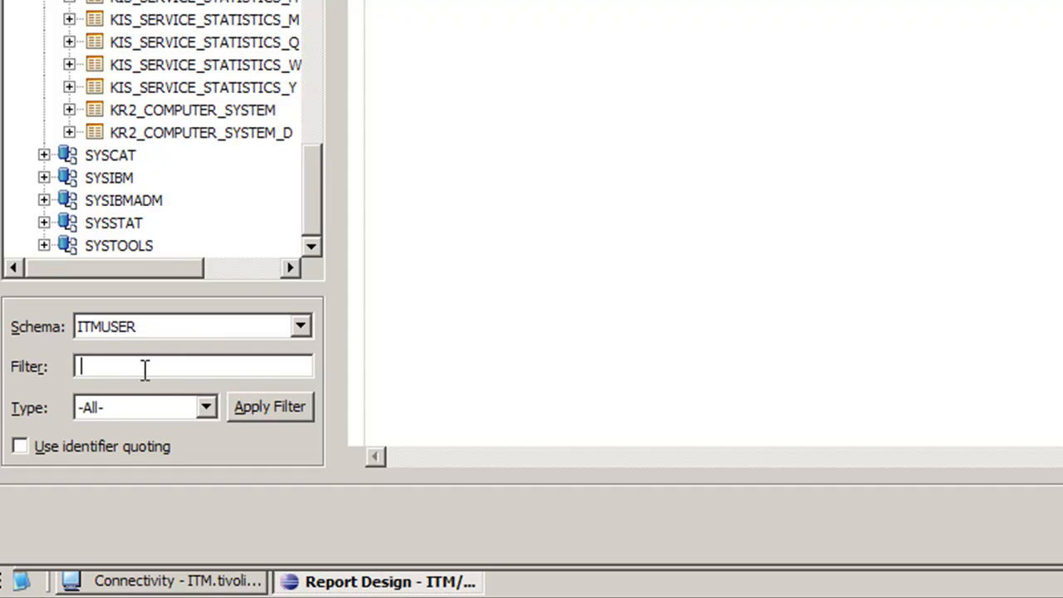
type("KR2")
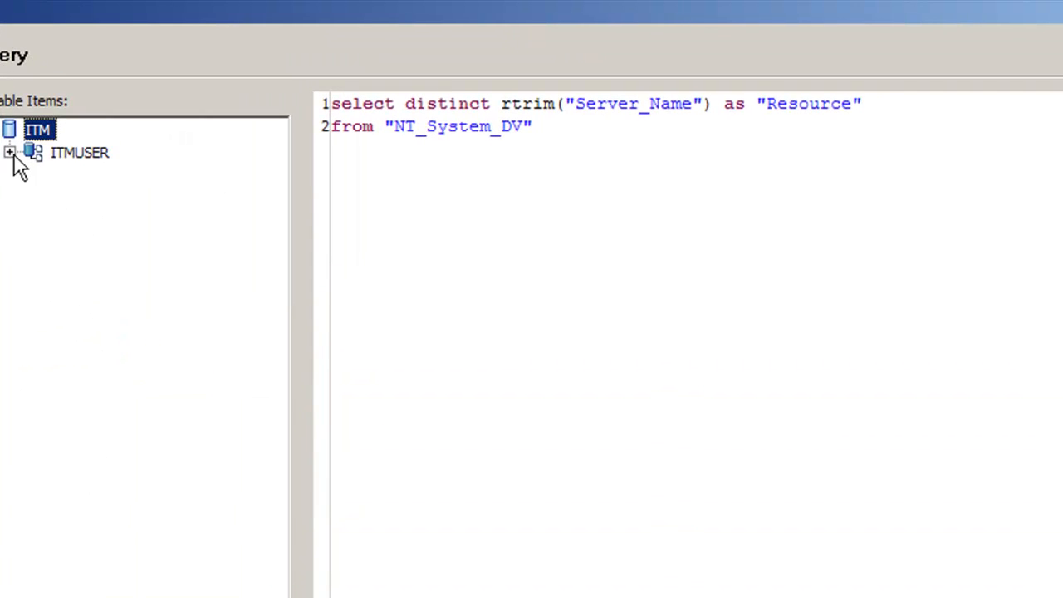
- Expand the filtered ITMUSER schema and look through the KR2_PROCESSOR tables
left_click(10, 153)
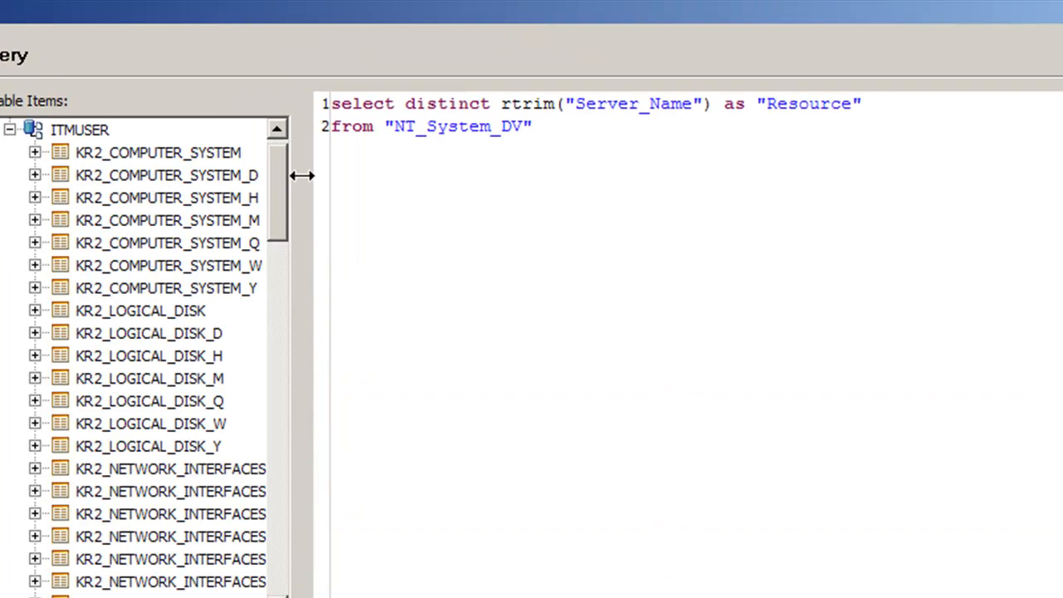
left_click_drag(283, 215, 215, 468)
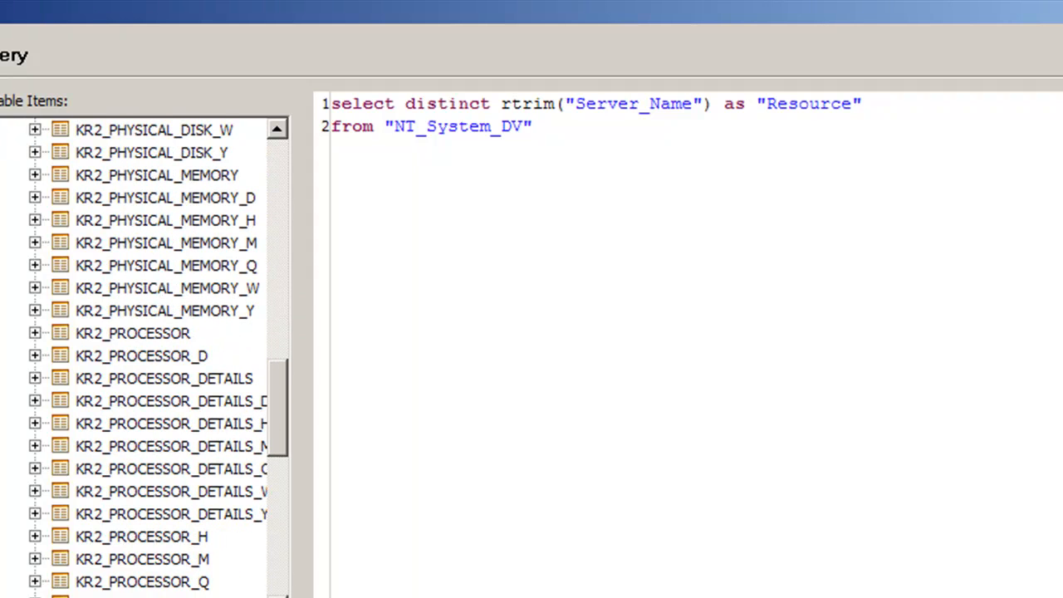
left_click_drag(208, 597, 234, 597)
mouse_move(278, 426)
left_mouse_down()
mouse_move(267, 531)
mouse_move(273, 433)
left_mouse_up()
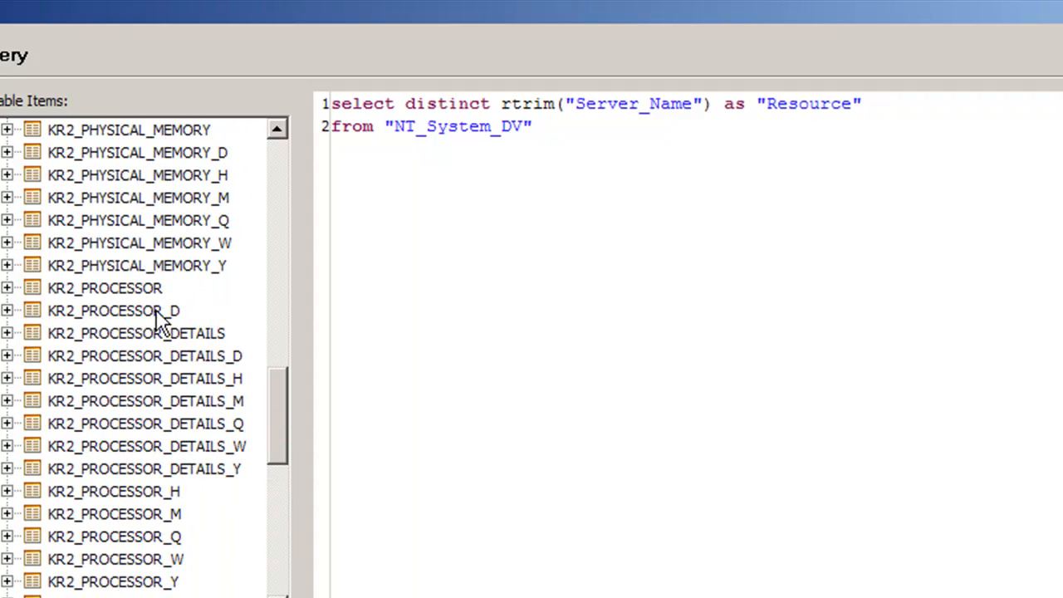
- Narrow the Resources query's available items to views and expand KR2_PROCESSOR_DV under ITMUSER to examine its columns
left_click(143, 315)
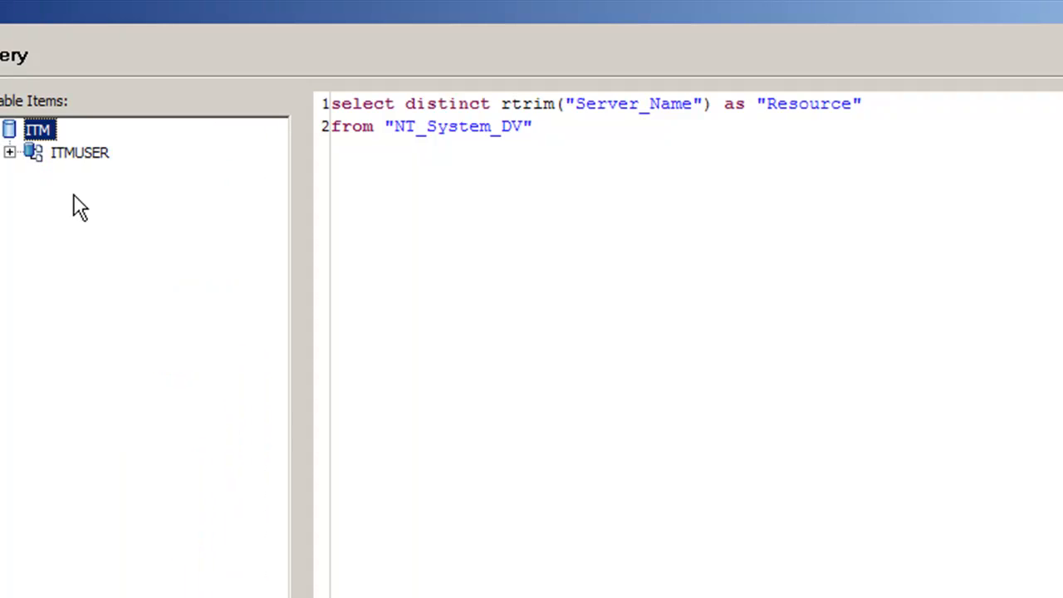
left_click(9, 152)
left_click_drag(279, 243, 264, 470)
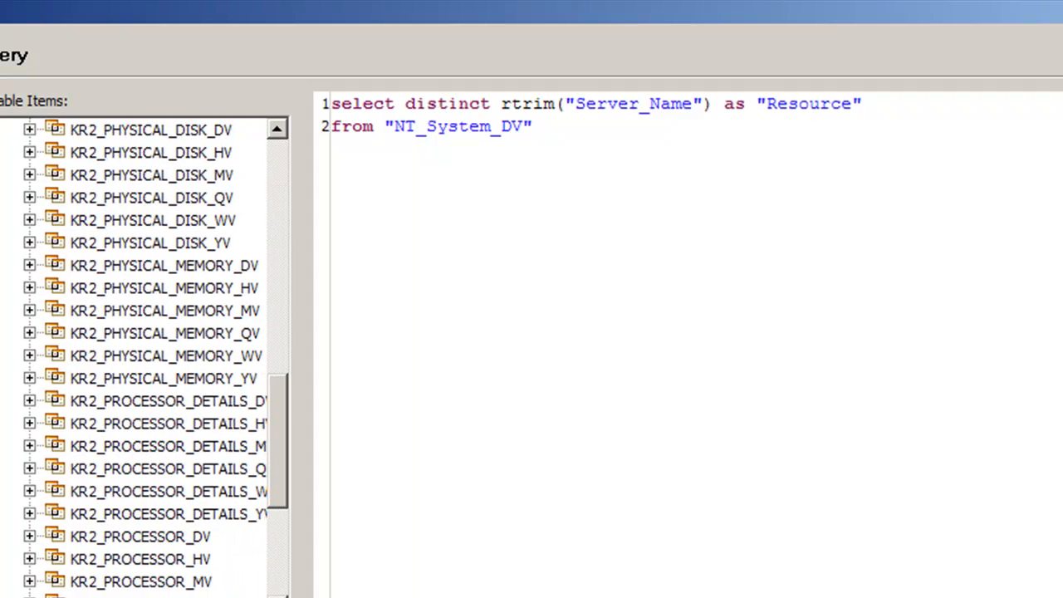
left_click(66, 536)
left_click(18, 536)
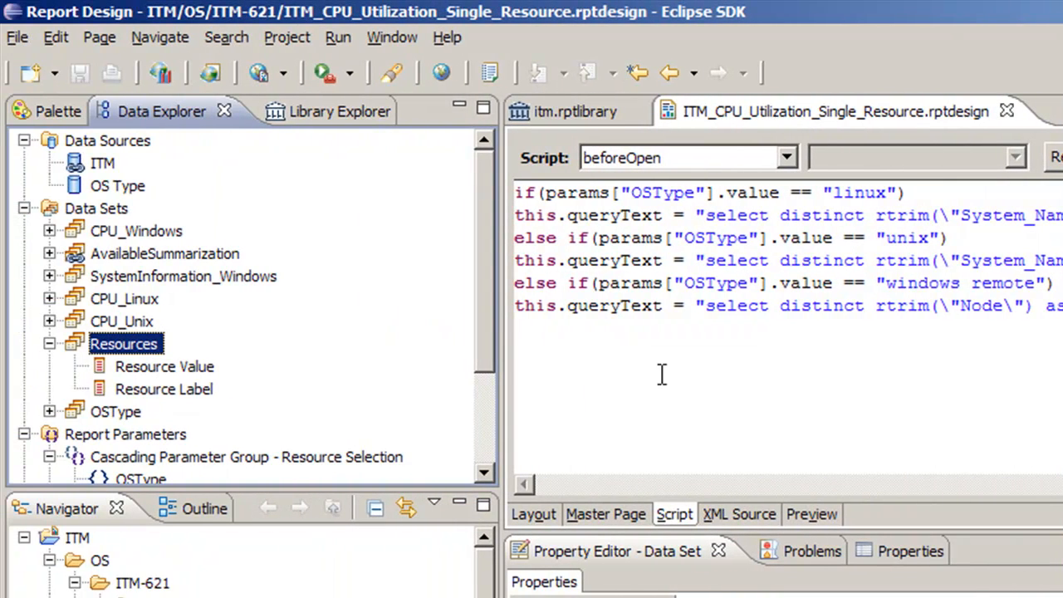
- Preview the results of the Resources data set and close its editor
double_click(116, 349)
left_click(109, 299)
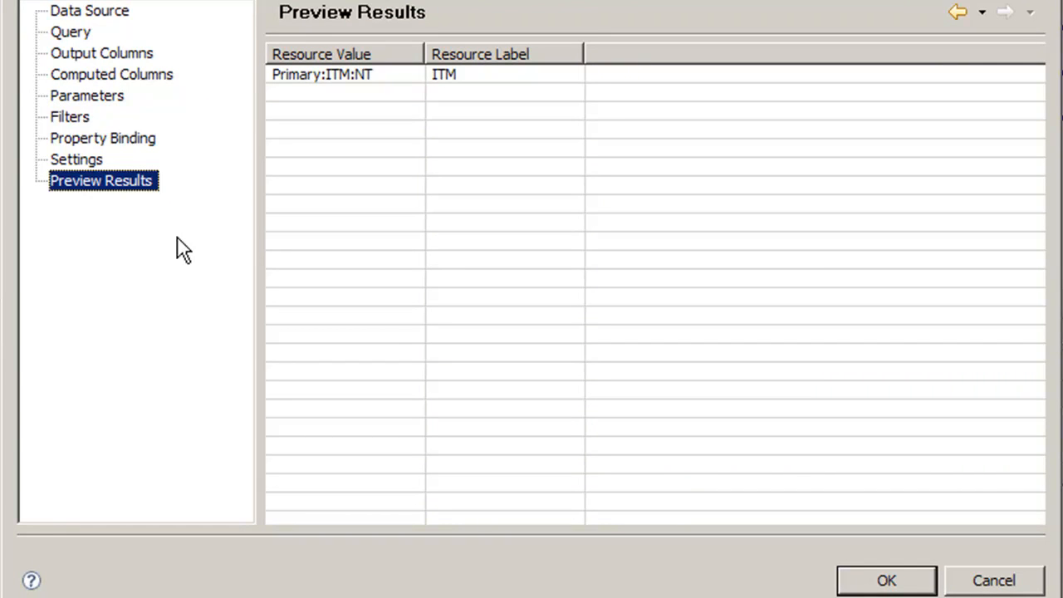
left_click(87, 36)
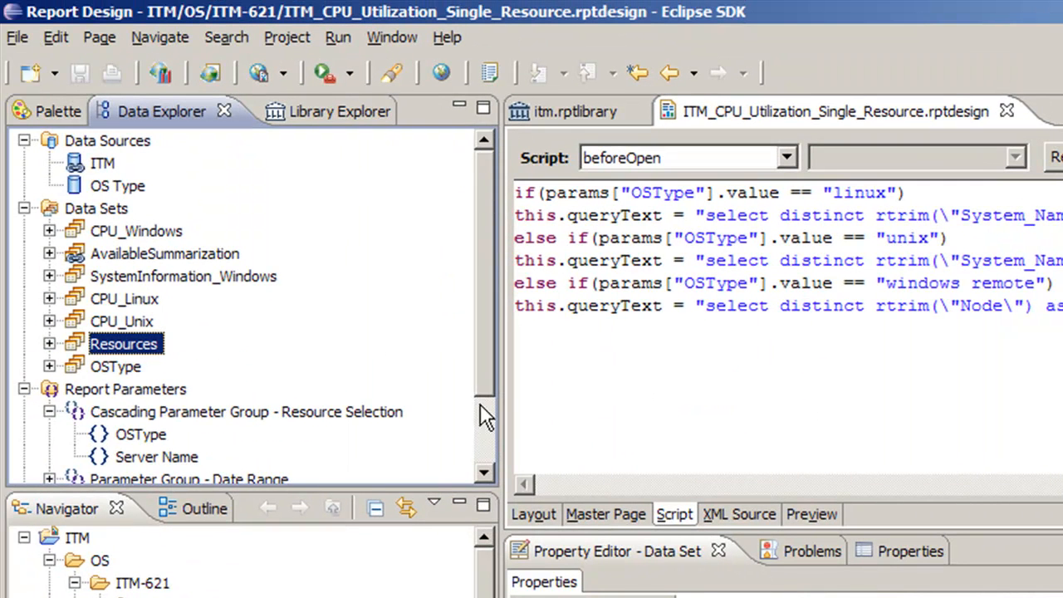
- In the Resource Selection cascading parameter, pick windows remote from the selectable default values of OSType as a test
scroll(485, 415, "down", 1)
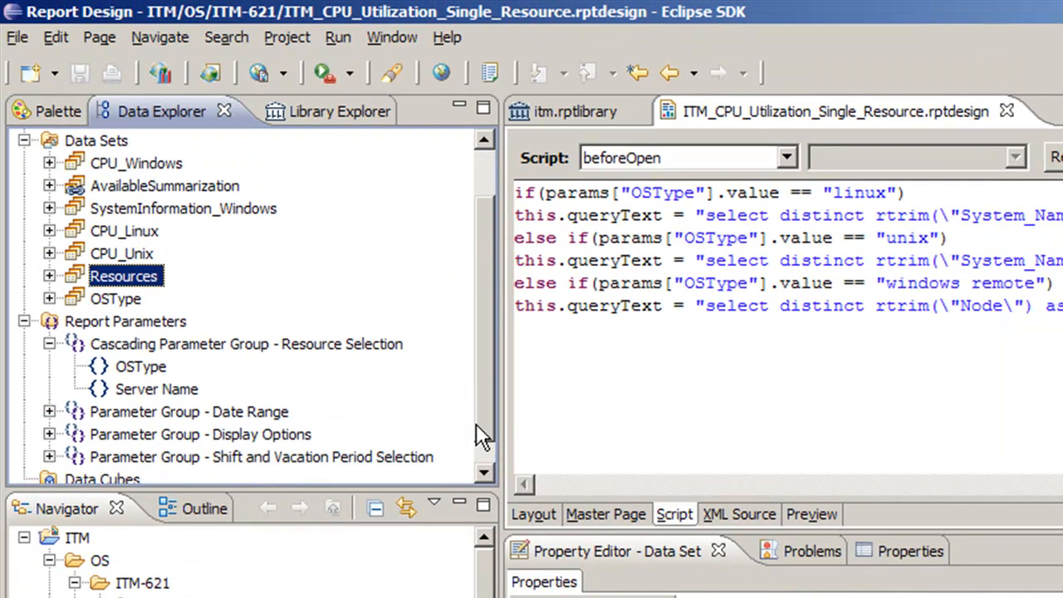
double_click(137, 368)
left_click(582, 252)
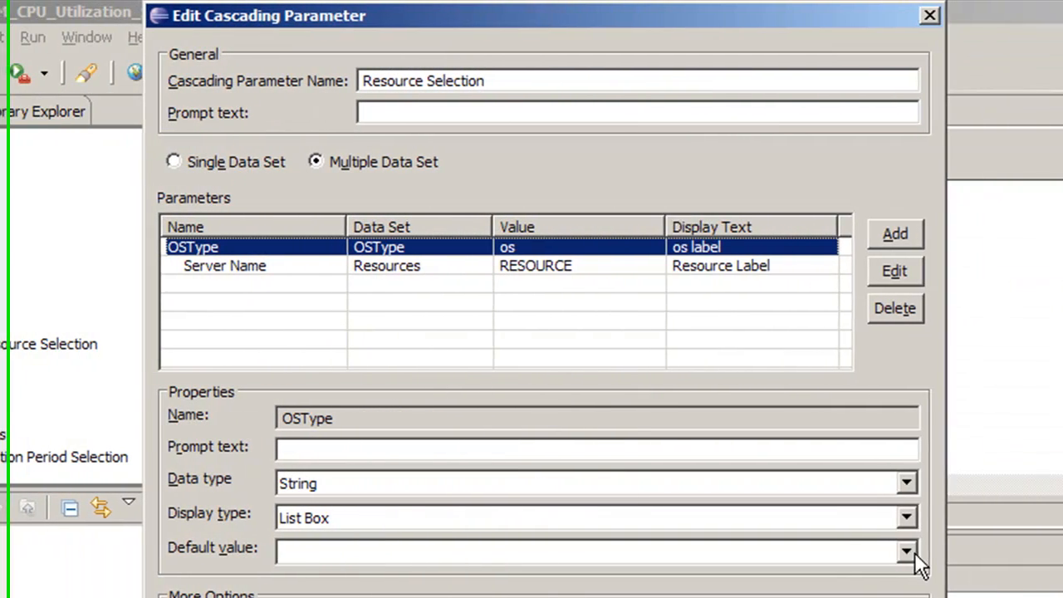
left_click(896, 551)
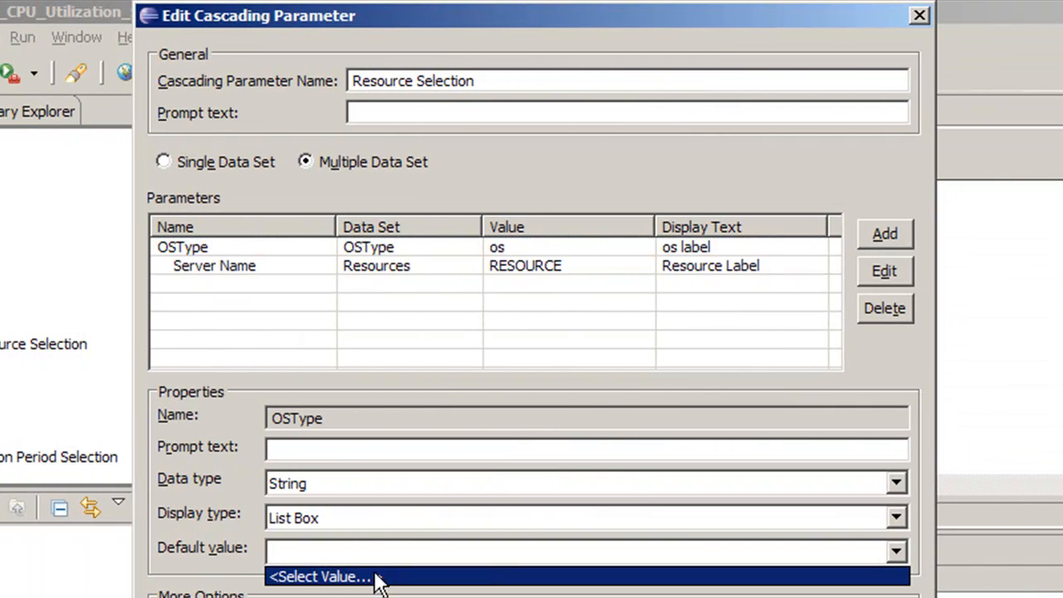
left_click(322, 576)
left_click(407, 257)
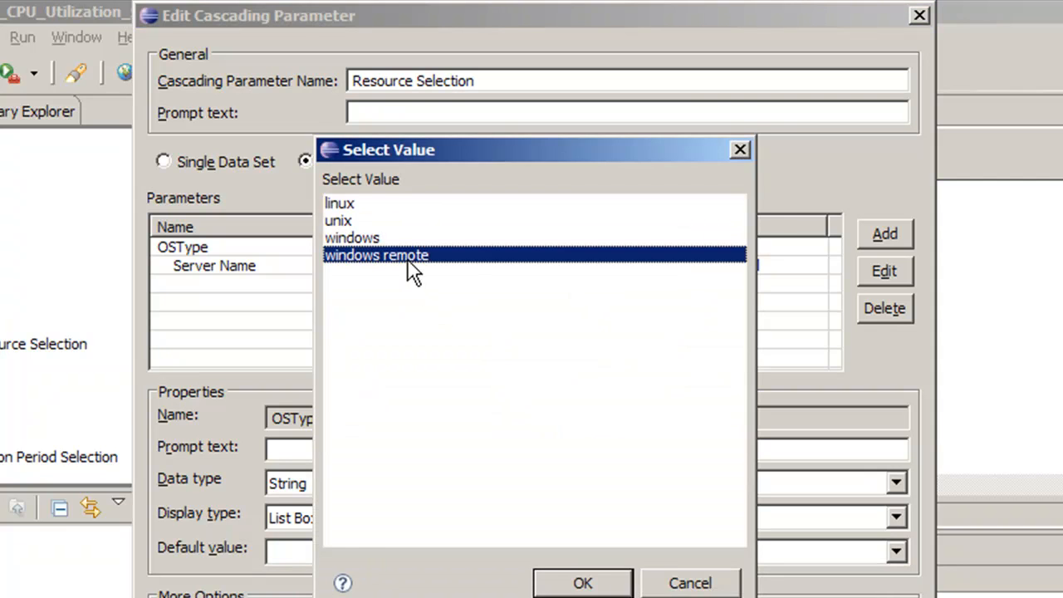
left_click(584, 583)
- Check the selectable default values of the Server Name parameter without choosing one, and close the cascading parameter editor
left_click(269, 267)
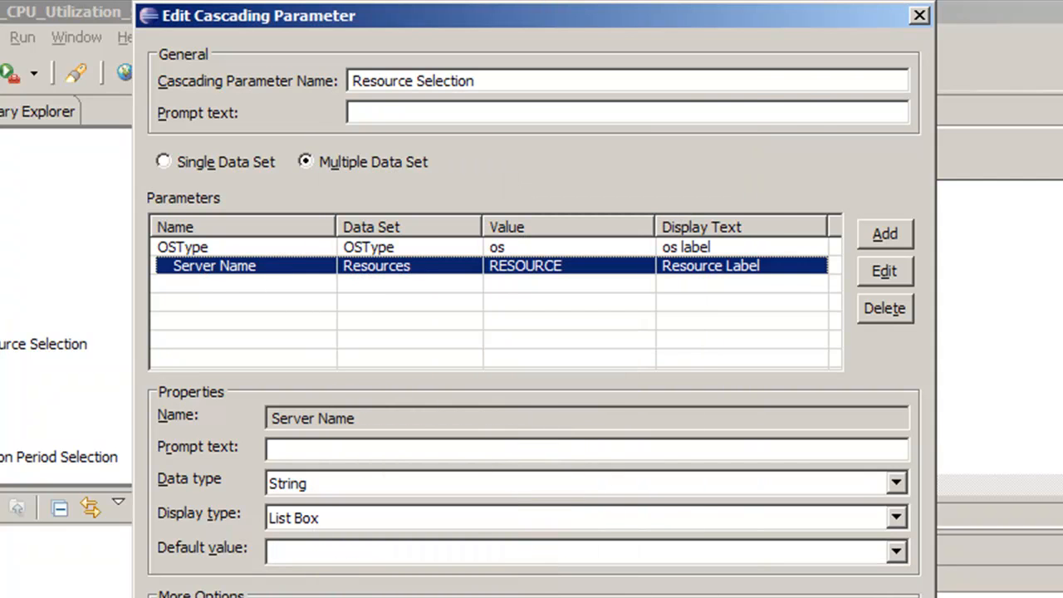
left_click(897, 551)
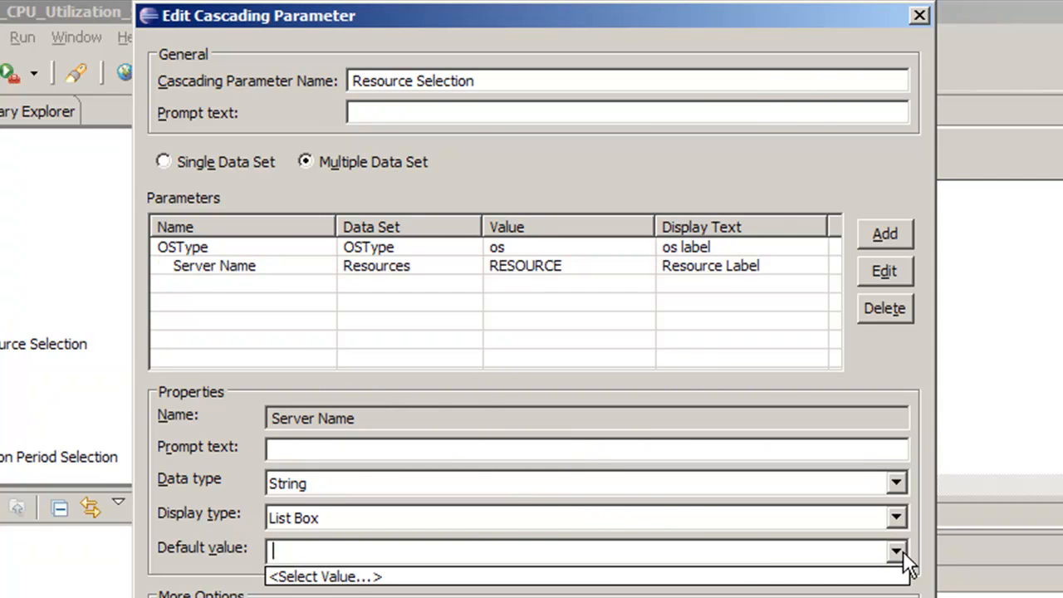
left_click(331, 575)
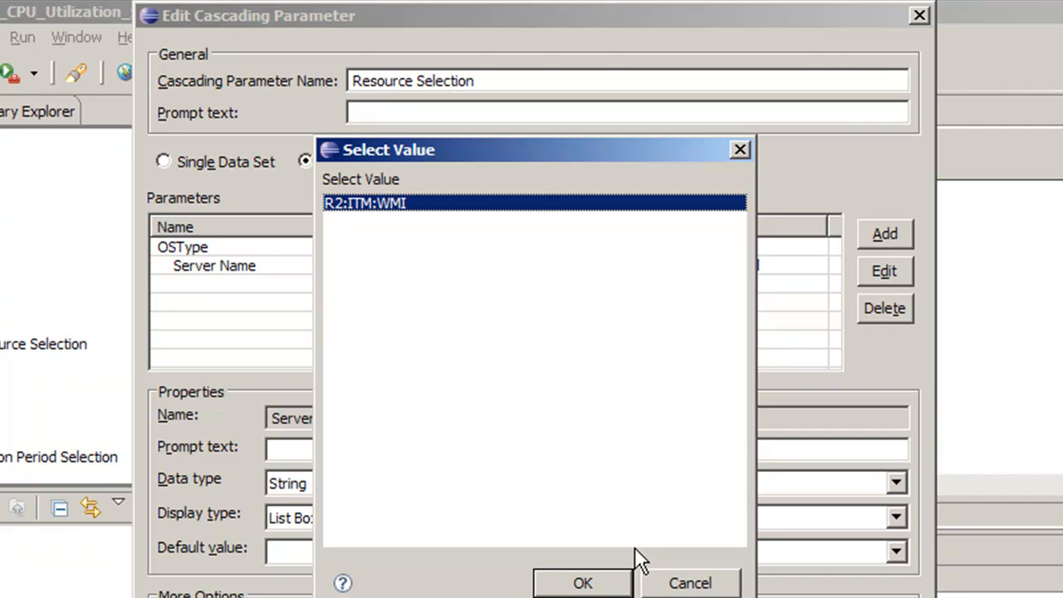
left_click(674, 582)
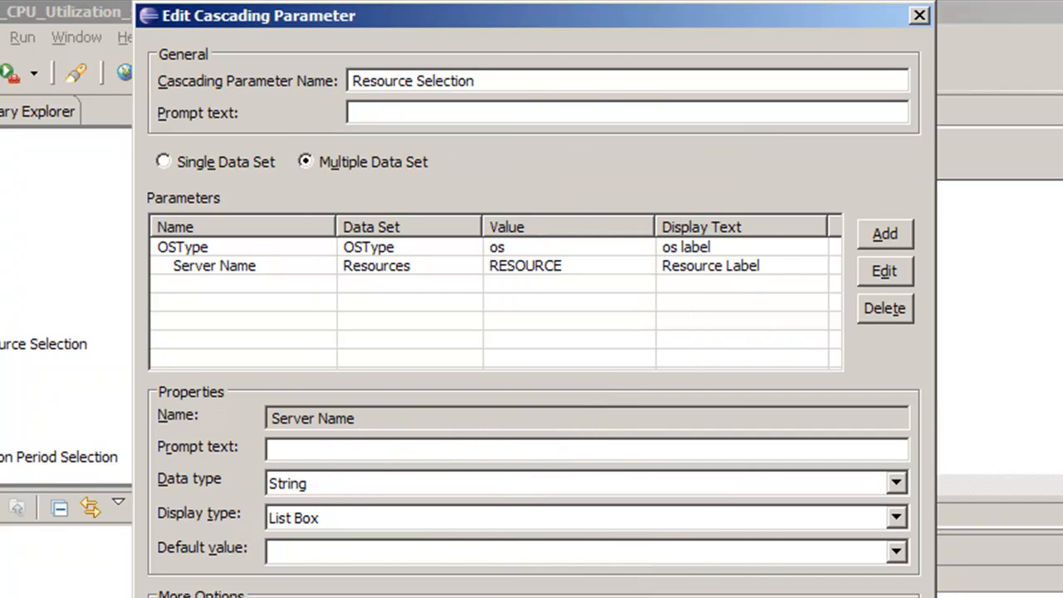
key("Return")
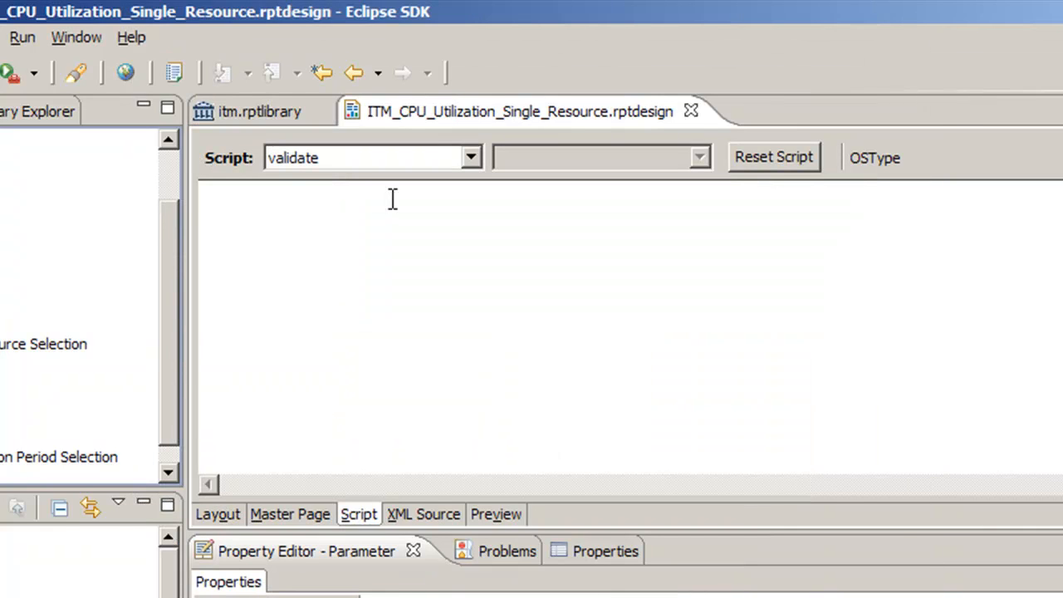
- Preview the report, choose Windows Remote as OS Type, check the Server Name choices, cancel, and return to the layout
left_click(498, 510)
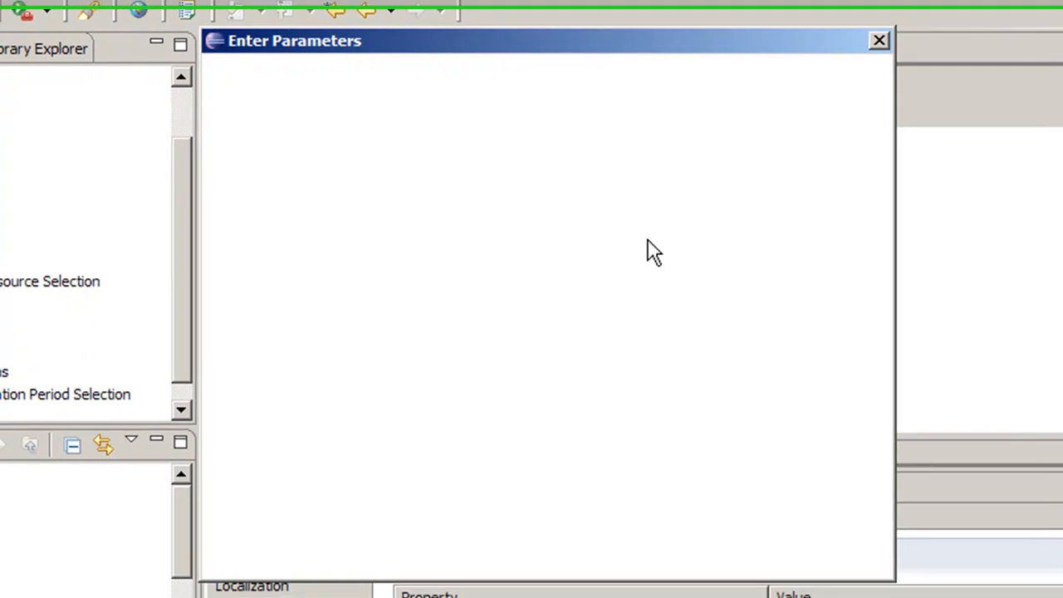
left_click_drag(874, 323, 878, 163)
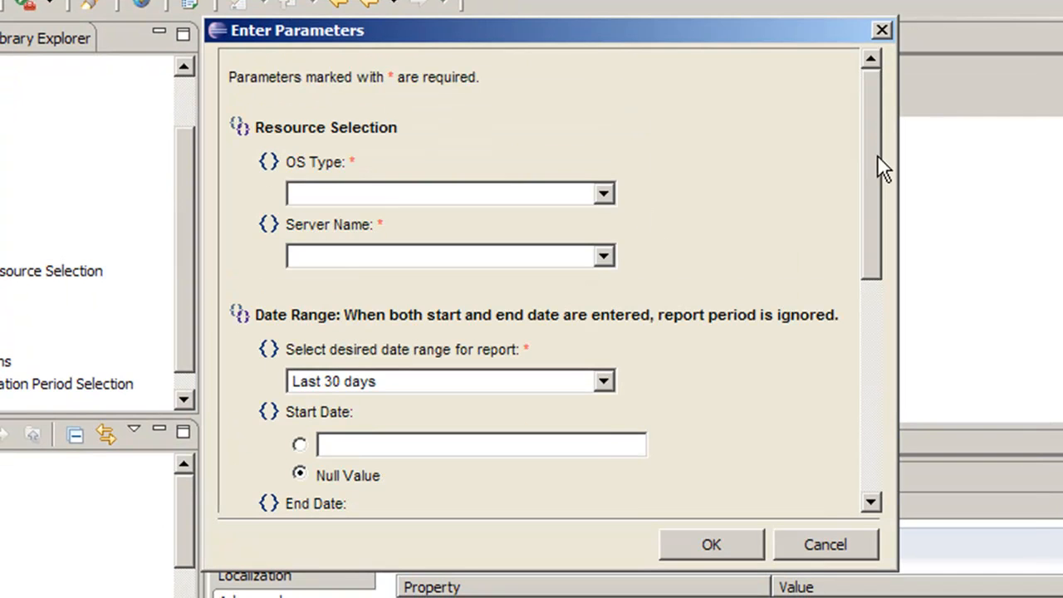
left_click(585, 197)
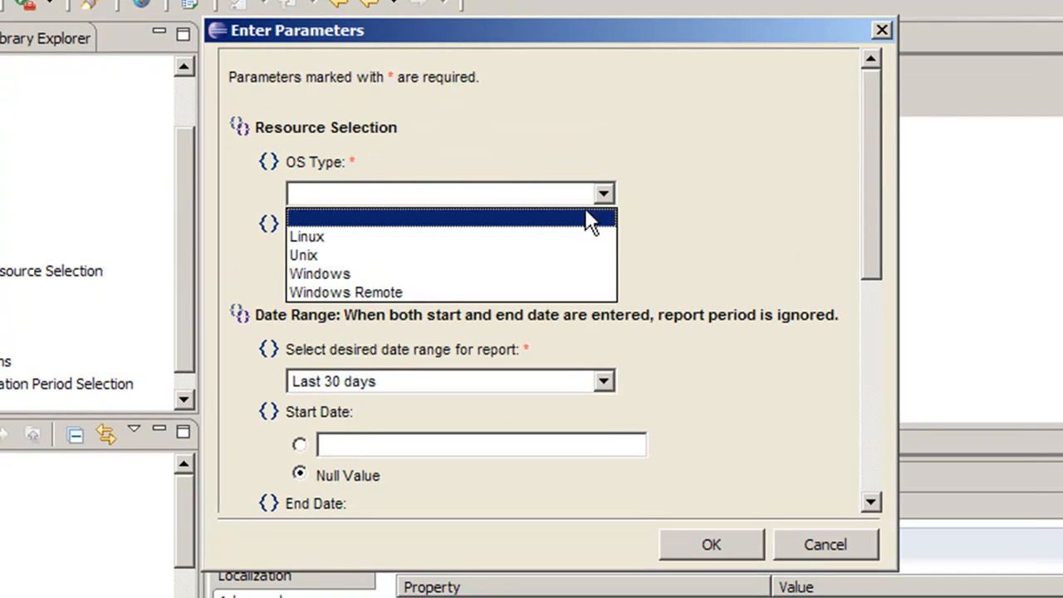
left_click(376, 295)
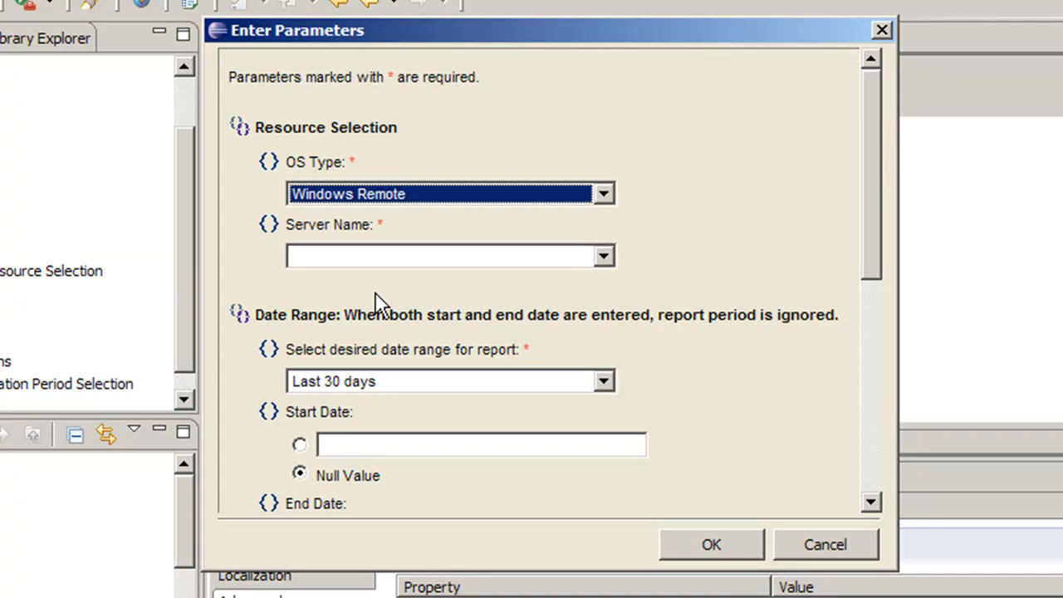
left_click(604, 257)
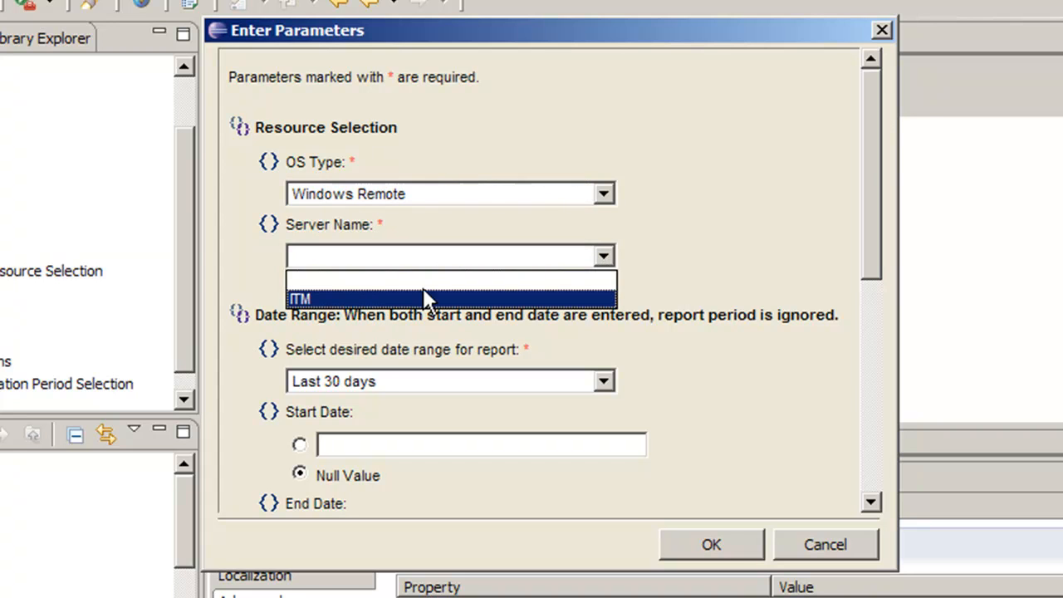
left_click(826, 280)
left_click(833, 553)
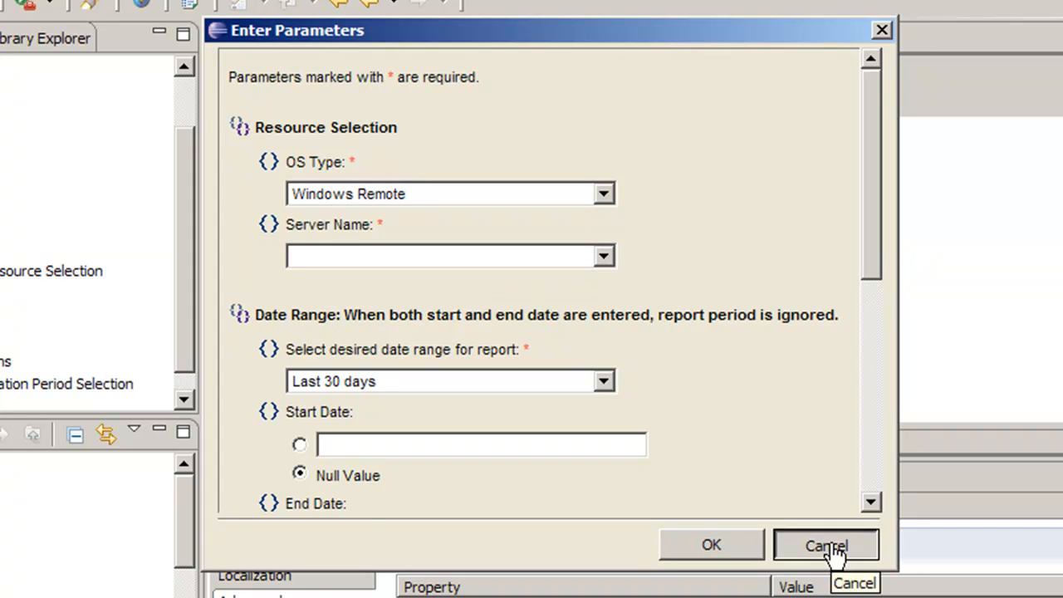
left_click(235, 442)
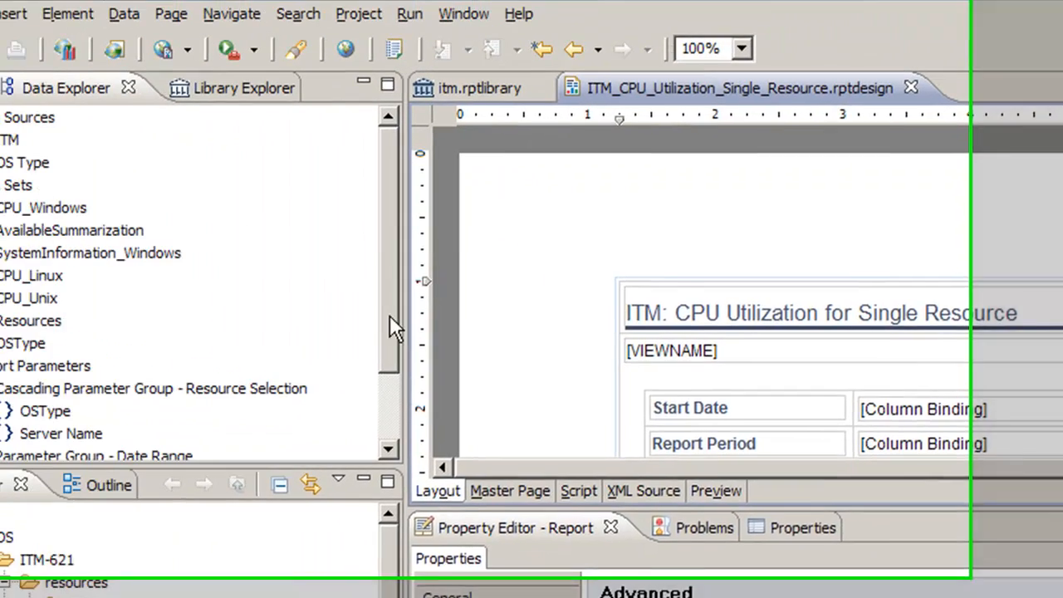
- Copy the CPU_Windows data set and paste the copy into Data Sets
left_click_drag(195, 267, 185, 320)
left_click_drag(475, 394, 474, 406)
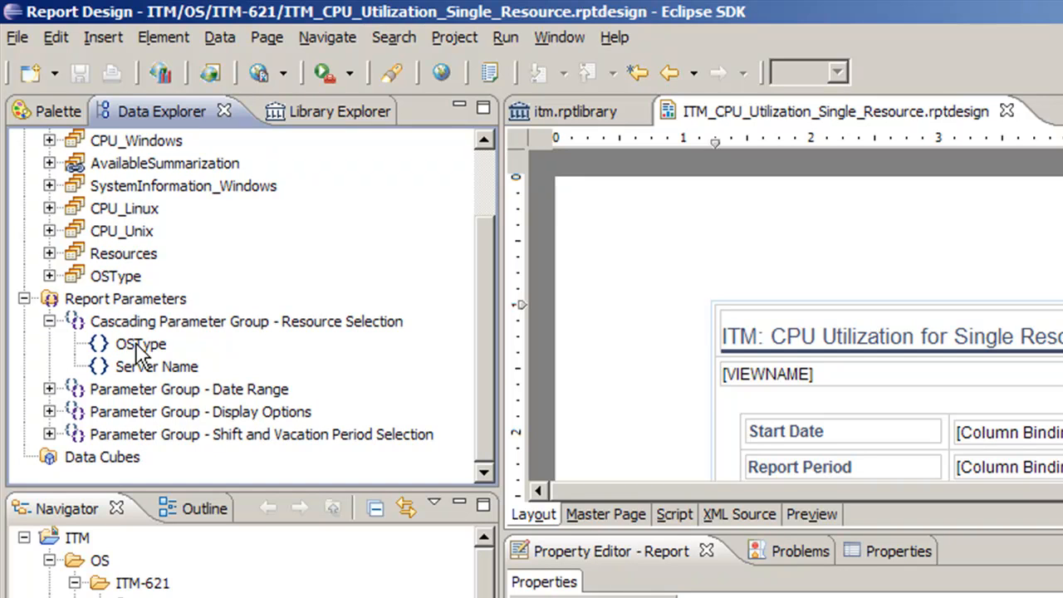
left_click_drag(475, 263, 478, 208)
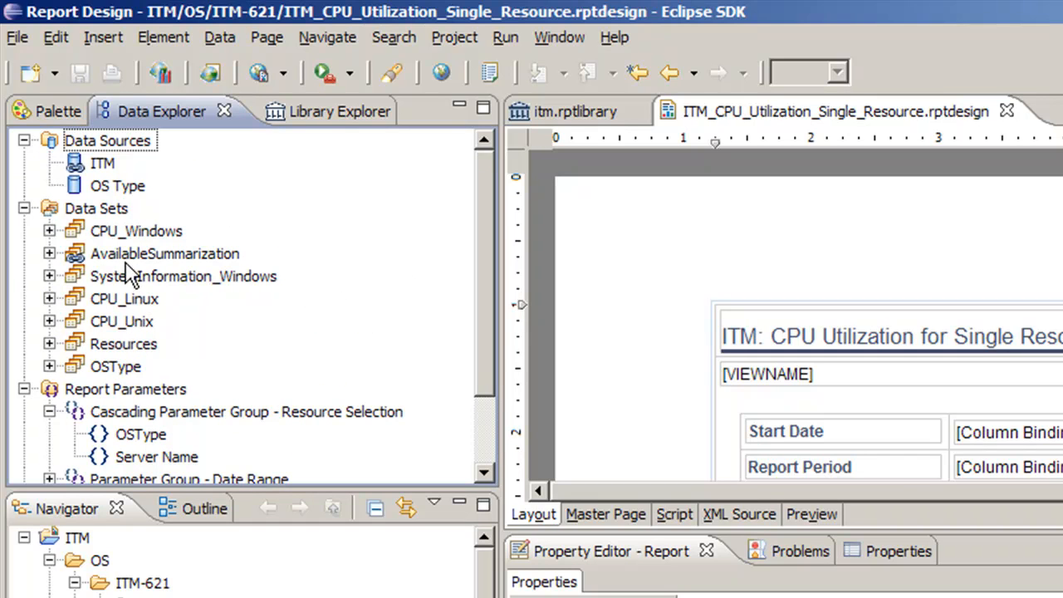
left_click(151, 234)
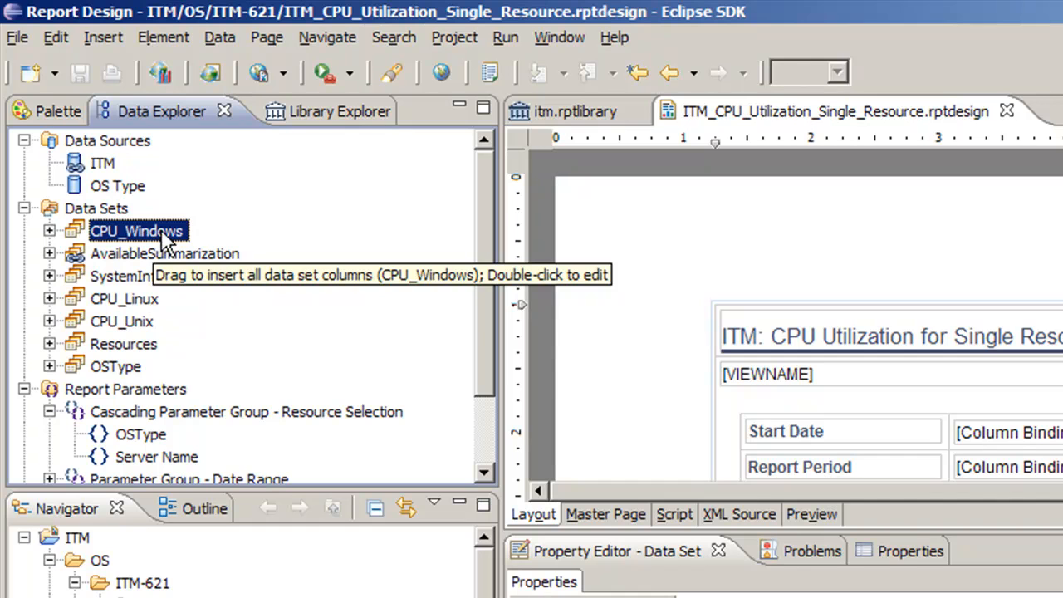
right_click(162, 233)
left_click(243, 396)
left_click(96, 163)
right_click(99, 163)
left_click(162, 239)
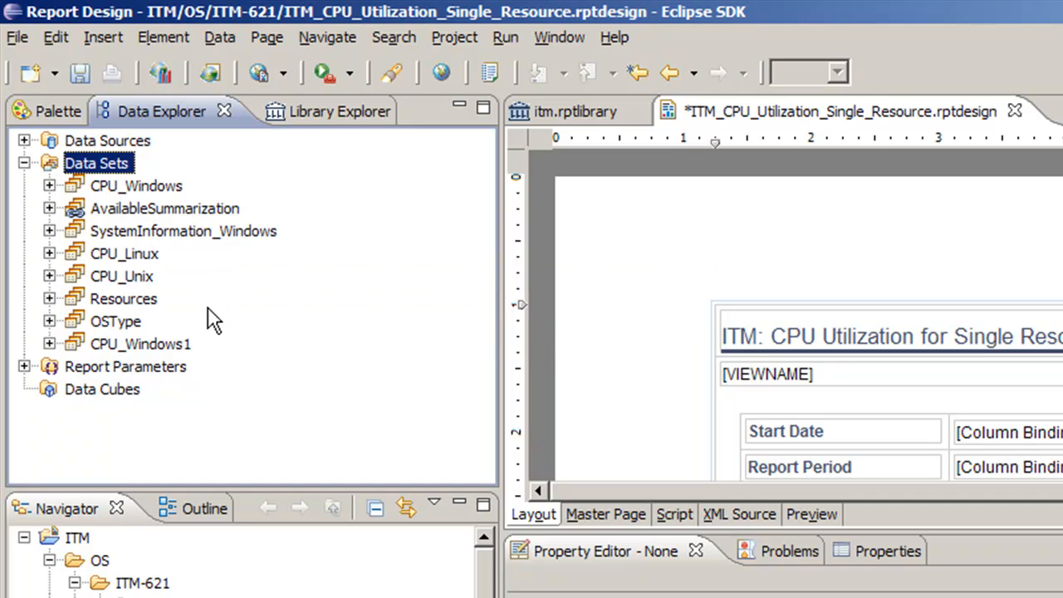
- Rename the duplicated CPU_Windows data set as CPU_Windows_Remote
left_click(184, 340)
right_click(184, 340)
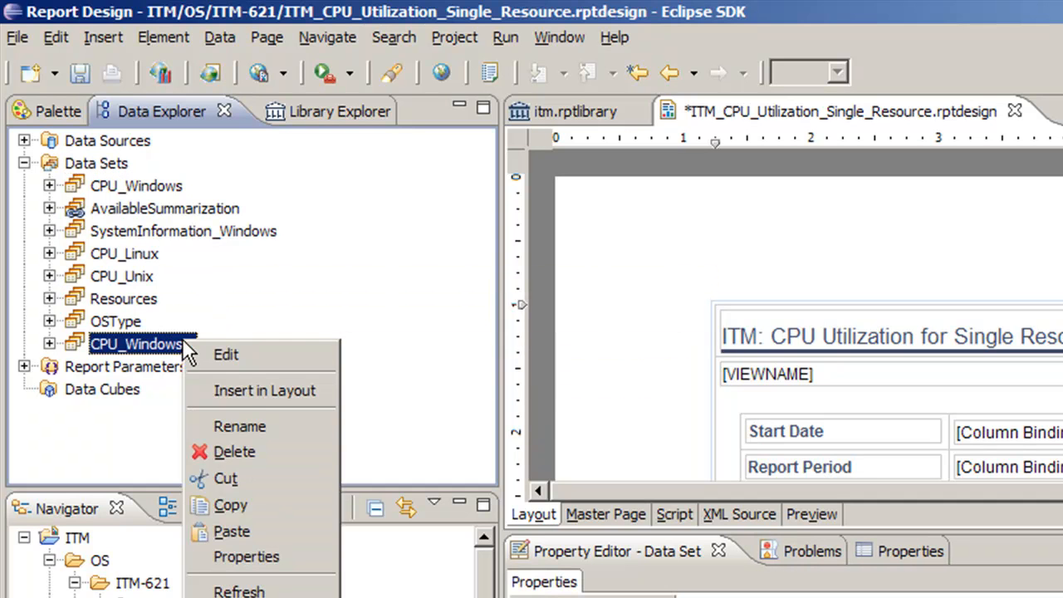
left_click(297, 428)
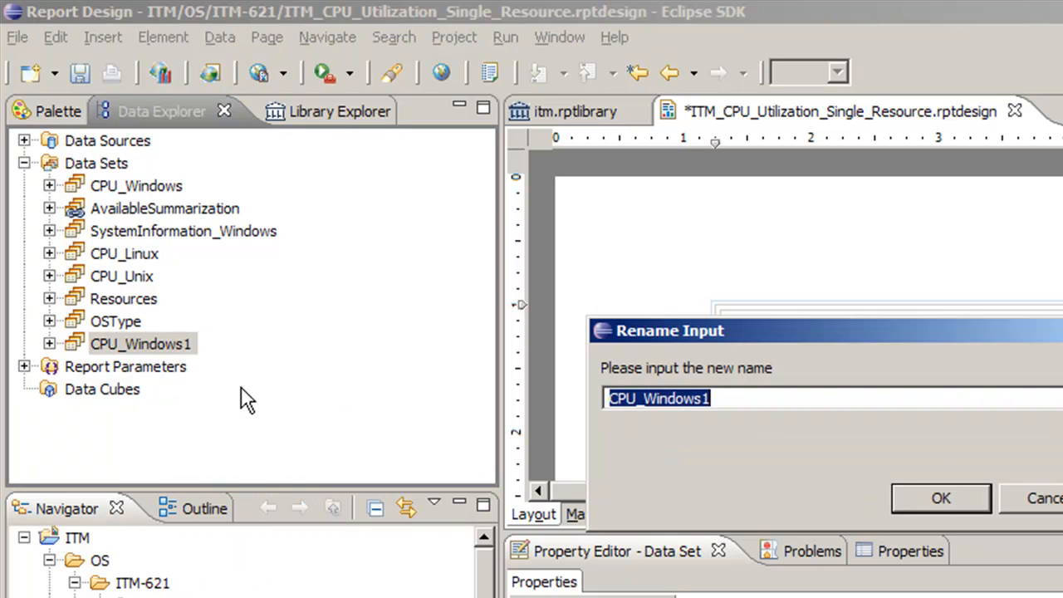
left_click(752, 398)
key("BackSpace")
type("_Remote")
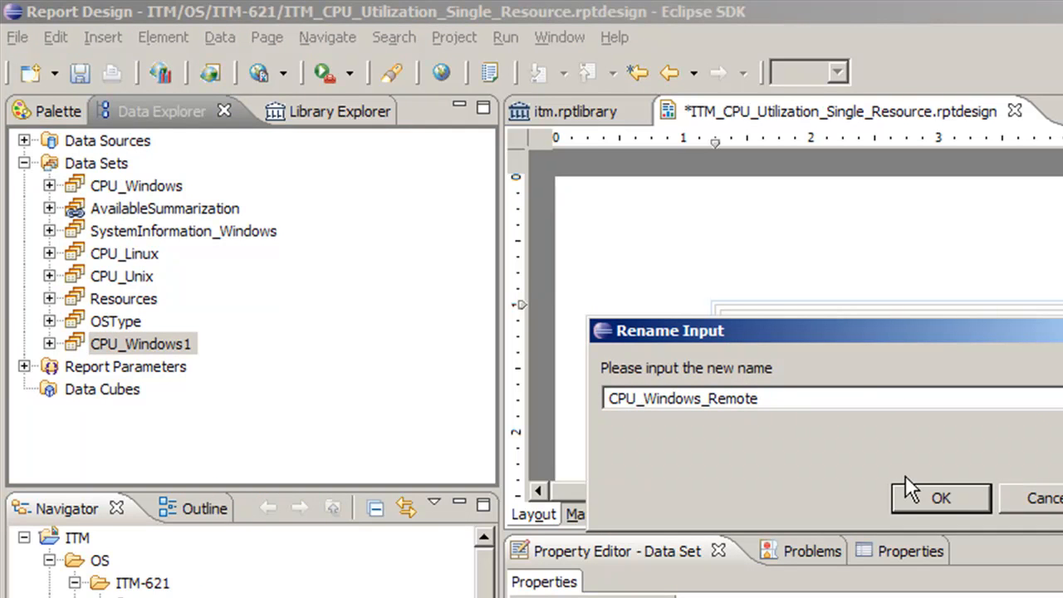
left_click(934, 500)
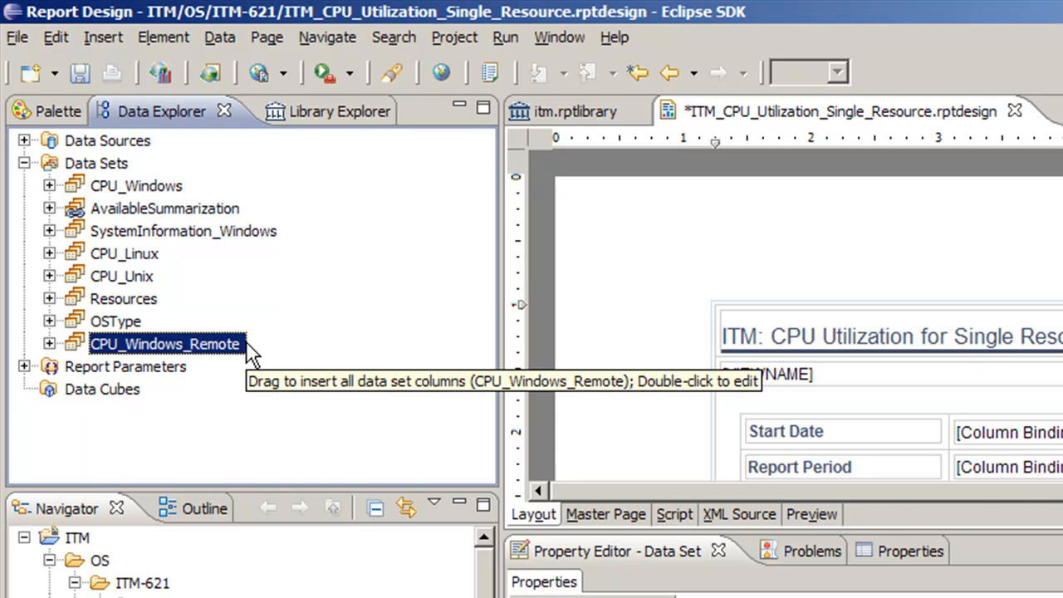
- Open the query of the CPU_Windows_Remote data set for editing
double_click(188, 349)
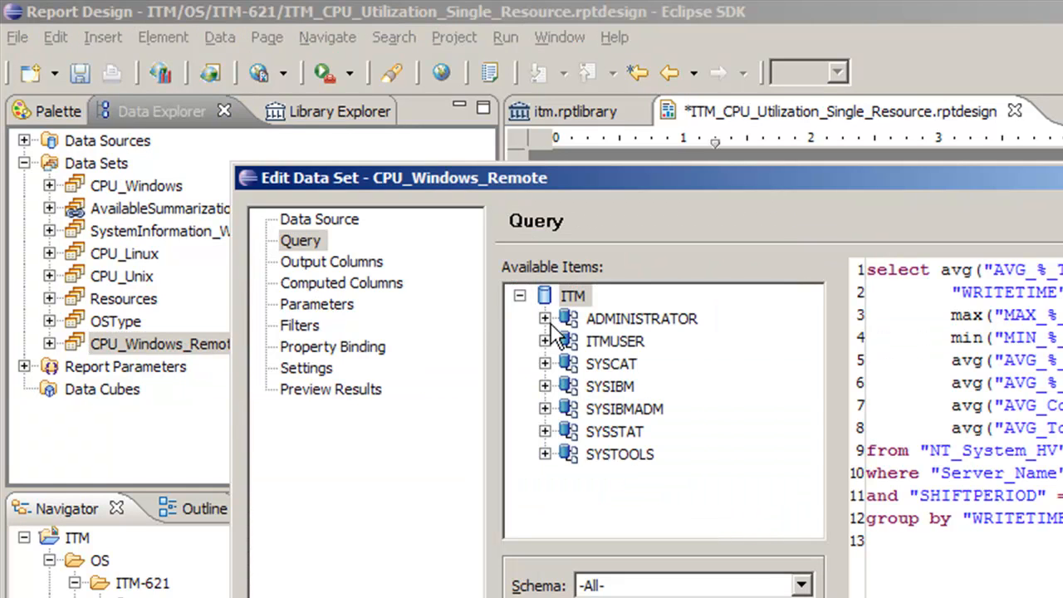